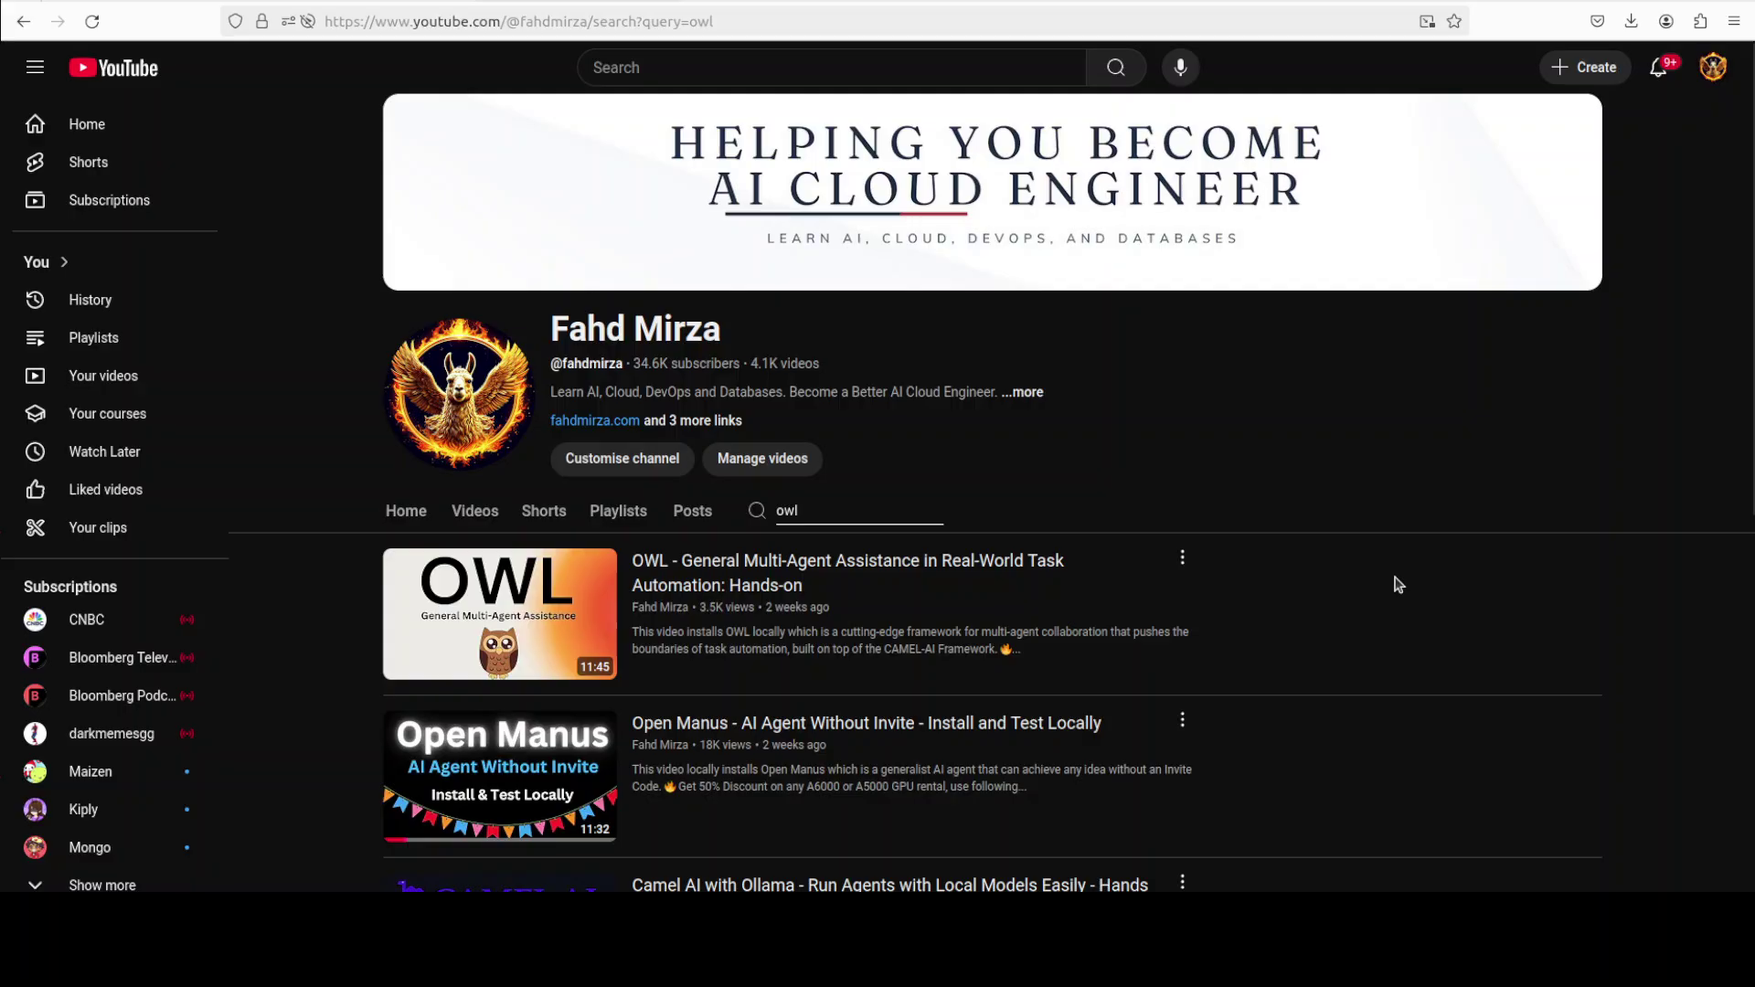
Switch back to the terminal showing the Ubuntu 22.04.4 LTS (Jammy Jellyfish) release details.
{"action": "key", "text": "alt+Tab"}
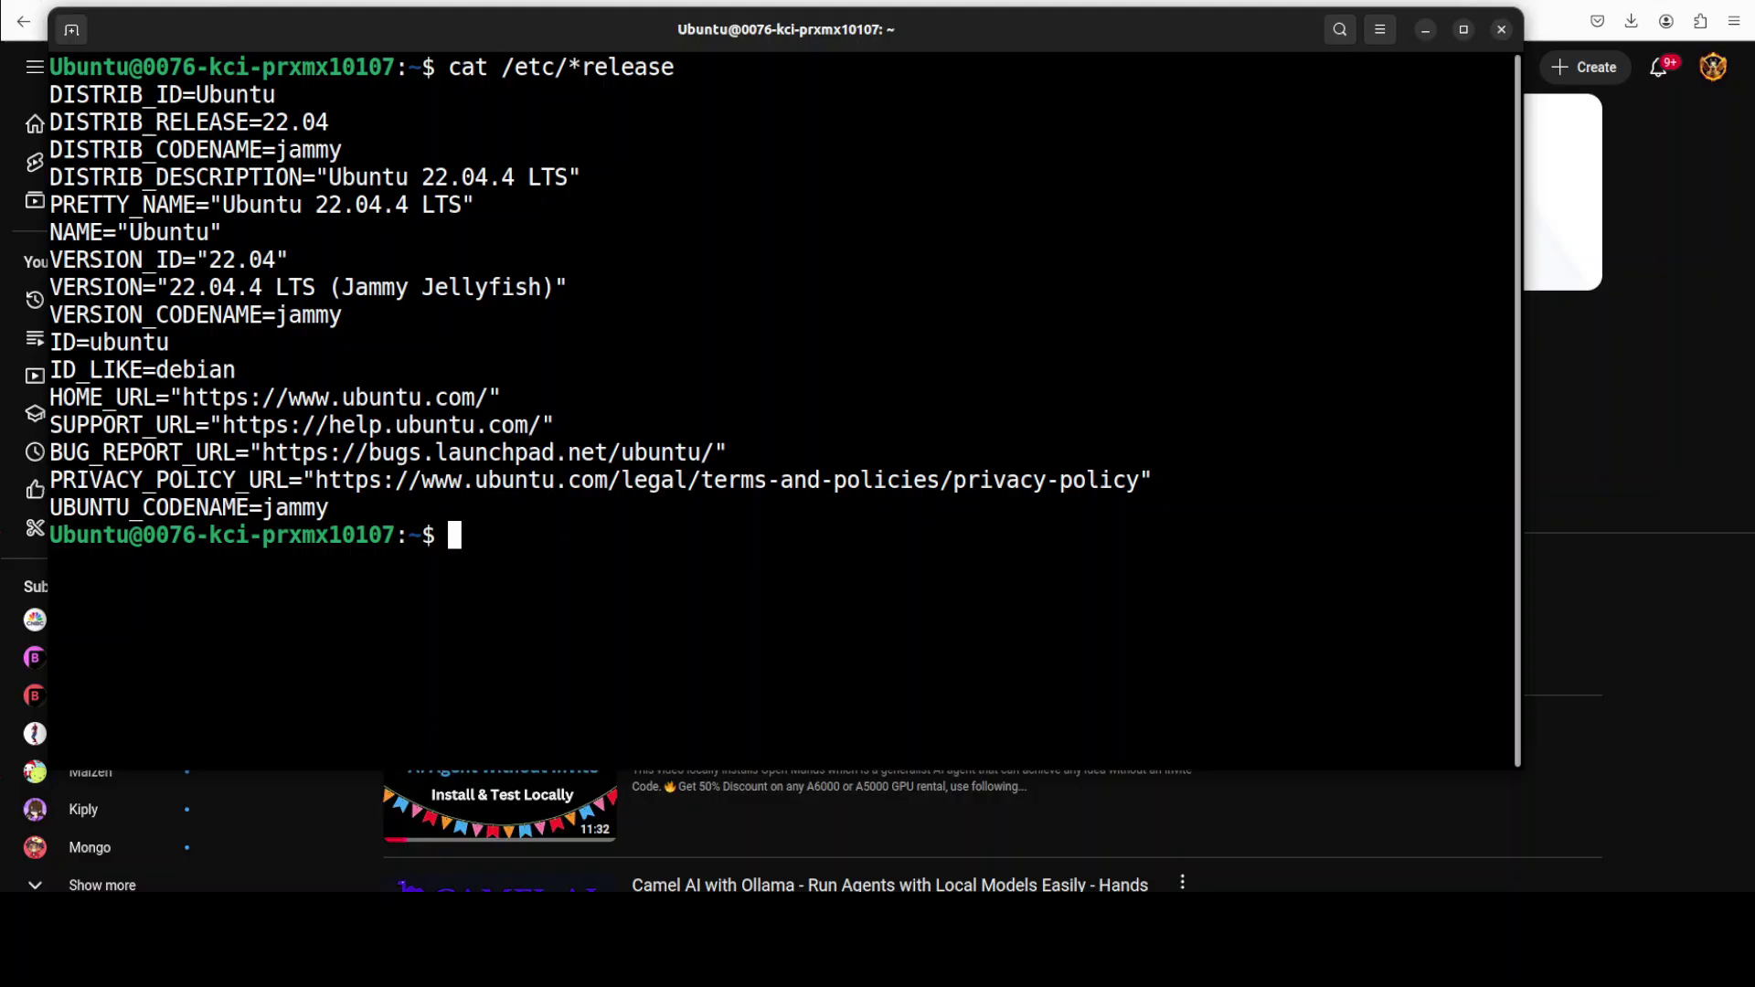
Paste and run the conda command creating the Python 3.10 environment 'ai'.
{"action": "right_click", "coordinate": [779, 384]}
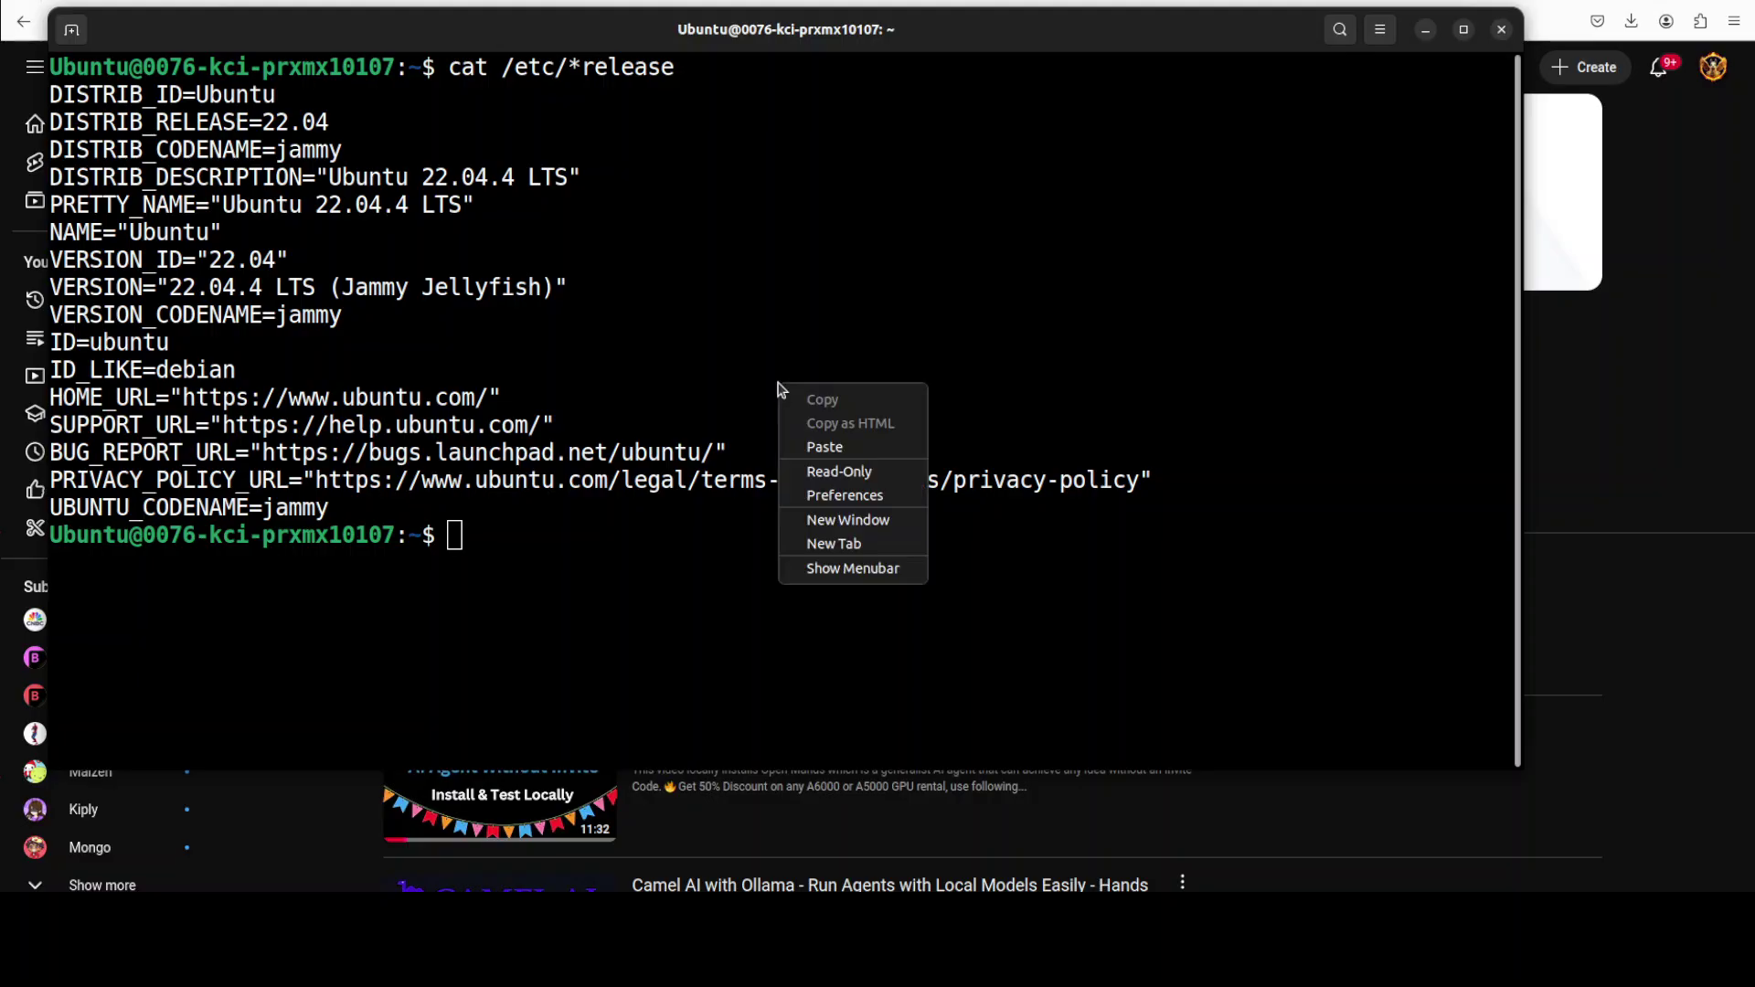
{"action": "left_click", "coordinate": [846, 448]}
{"action": "key", "text": "Return"}
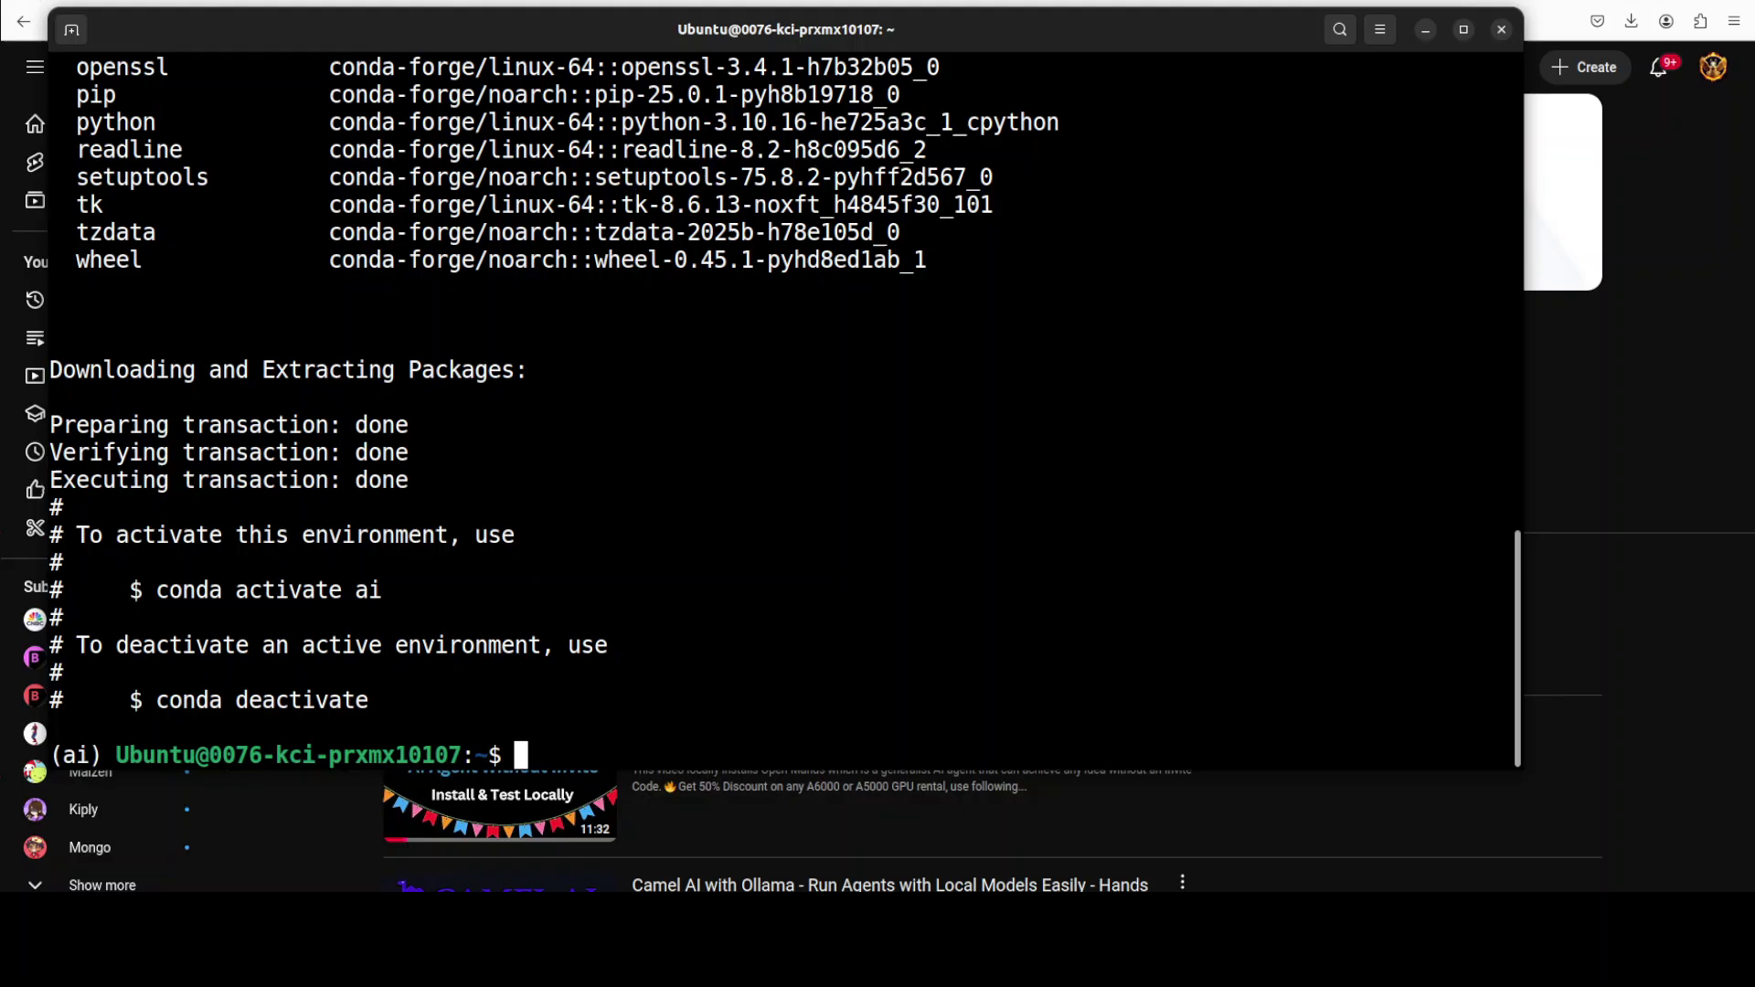
Clone the camel-ai/owl repository and change into the owl folder.
{"action": "right_click", "coordinate": [784, 419]}
{"action": "left_click", "coordinate": [868, 491]}
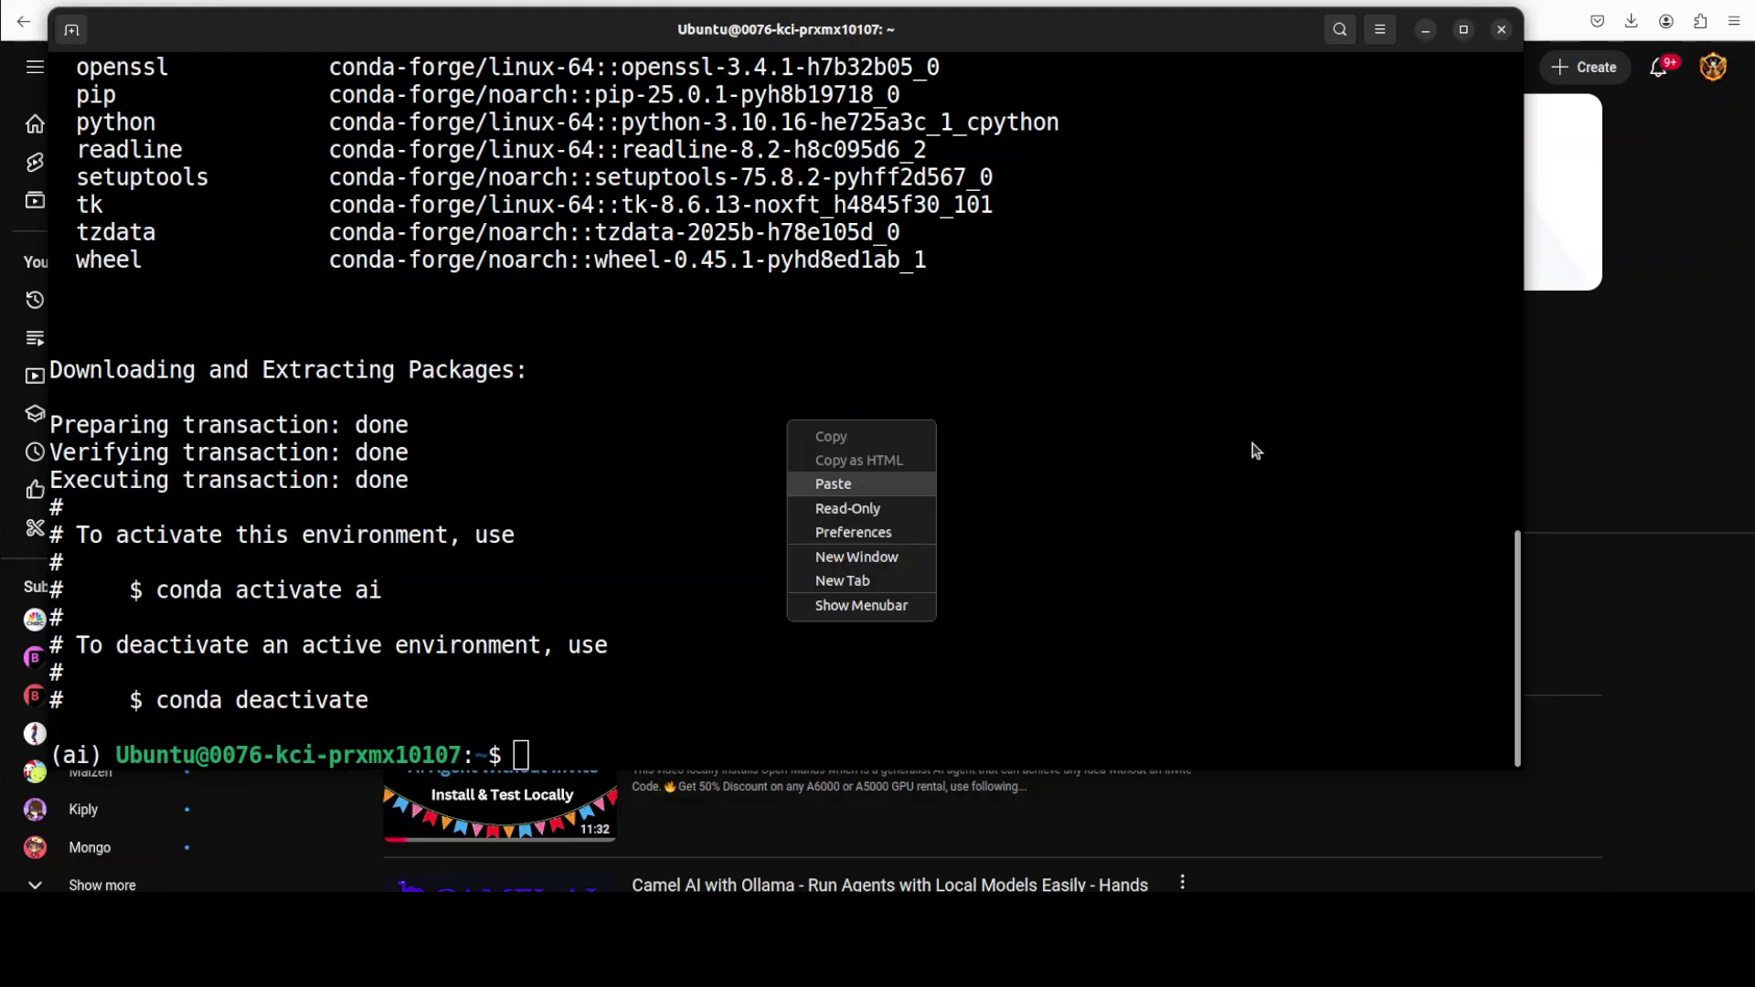
{"action": "key", "text": "Return"}
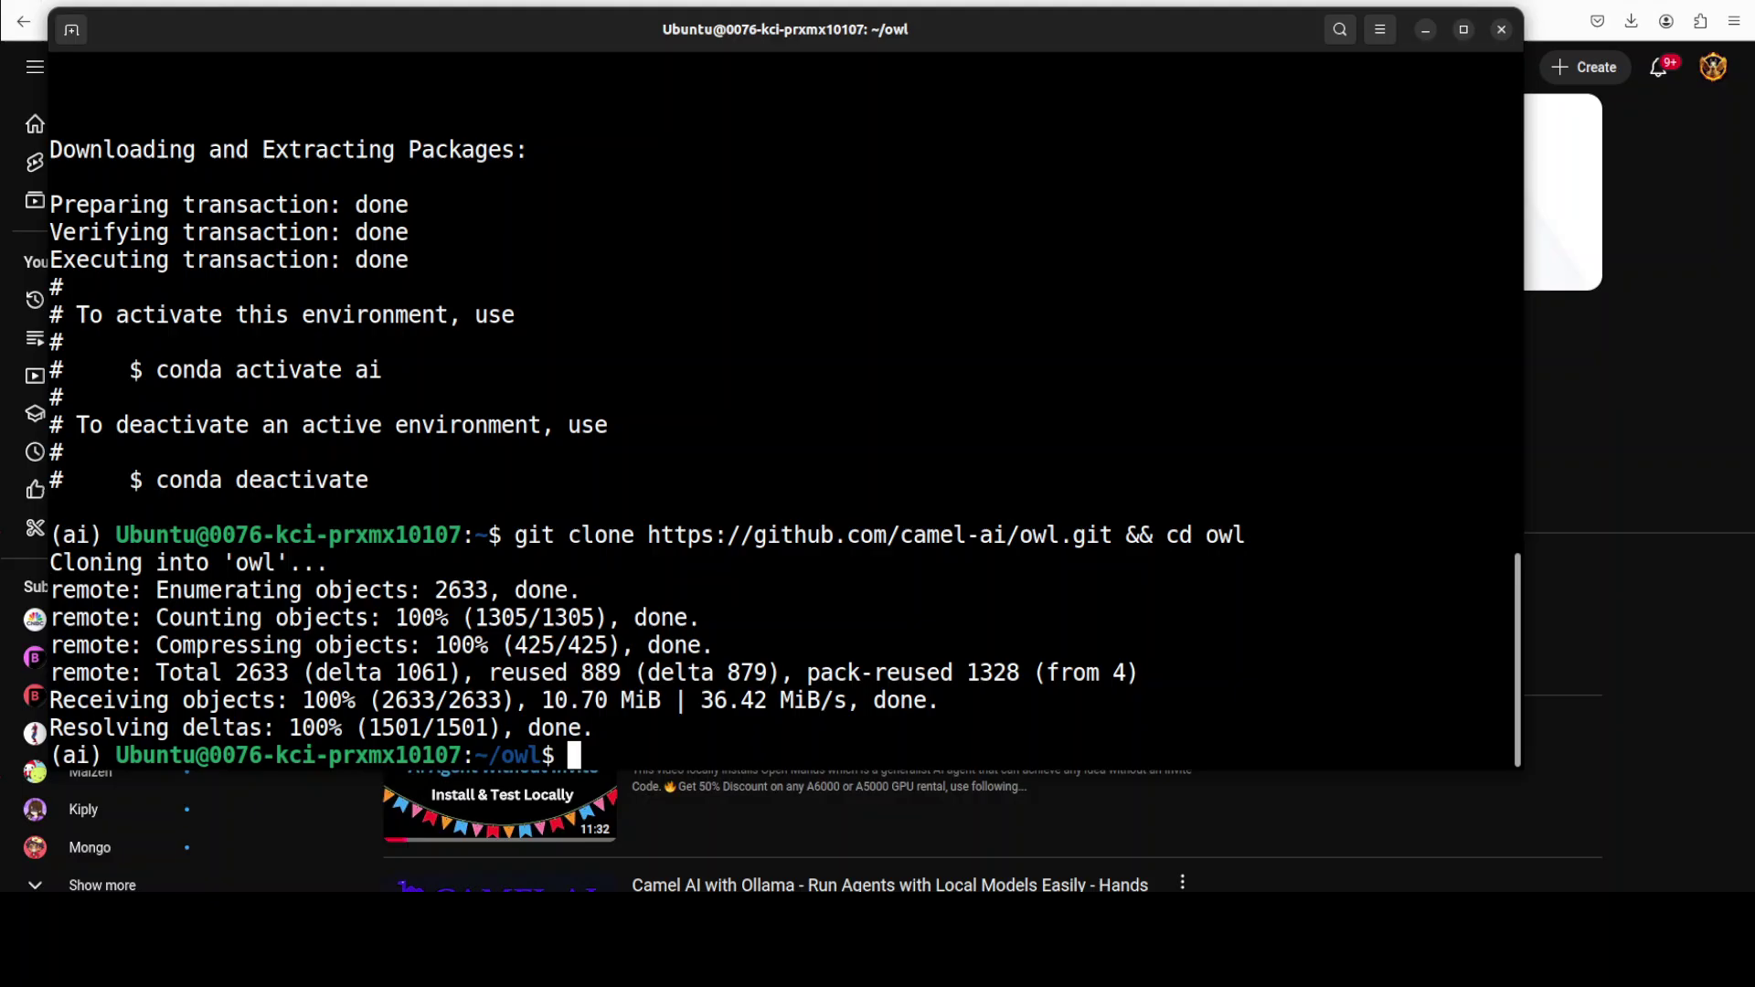
Install OWL in editable mode with 'pip install -e .'.
{"action": "right_click", "coordinate": [999, 311]}
{"action": "left_click", "coordinate": [1063, 375]}
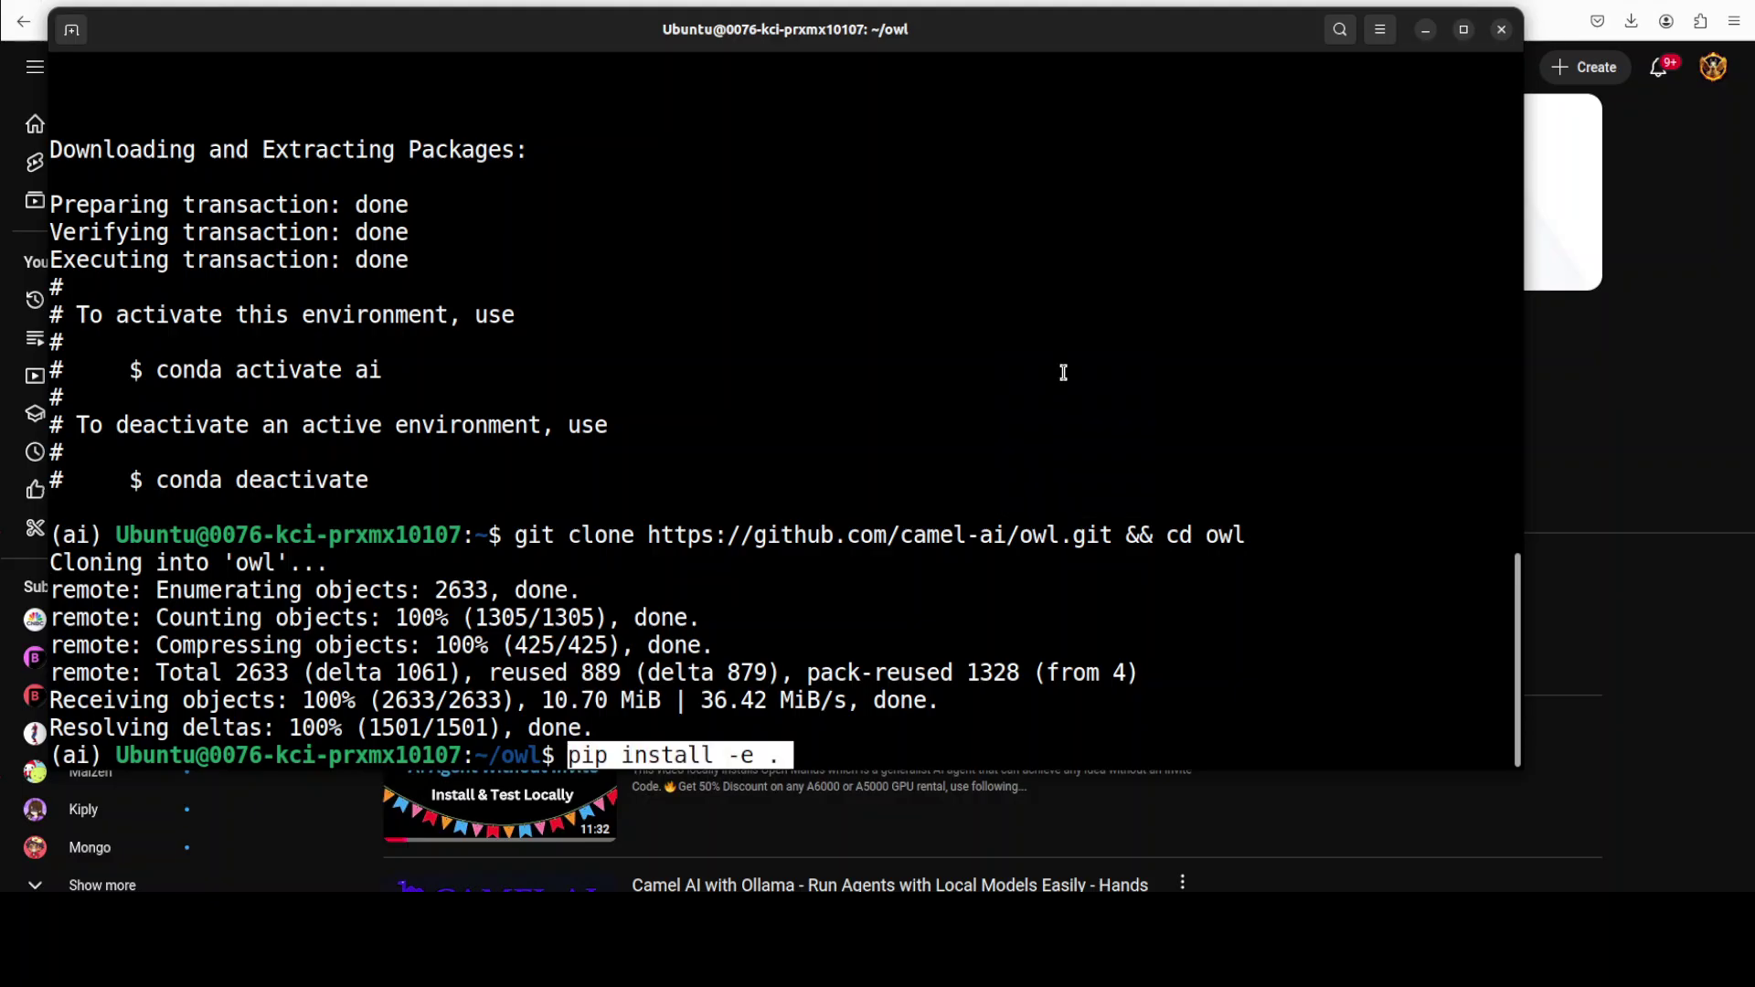
{"action": "key", "text": "Return"}
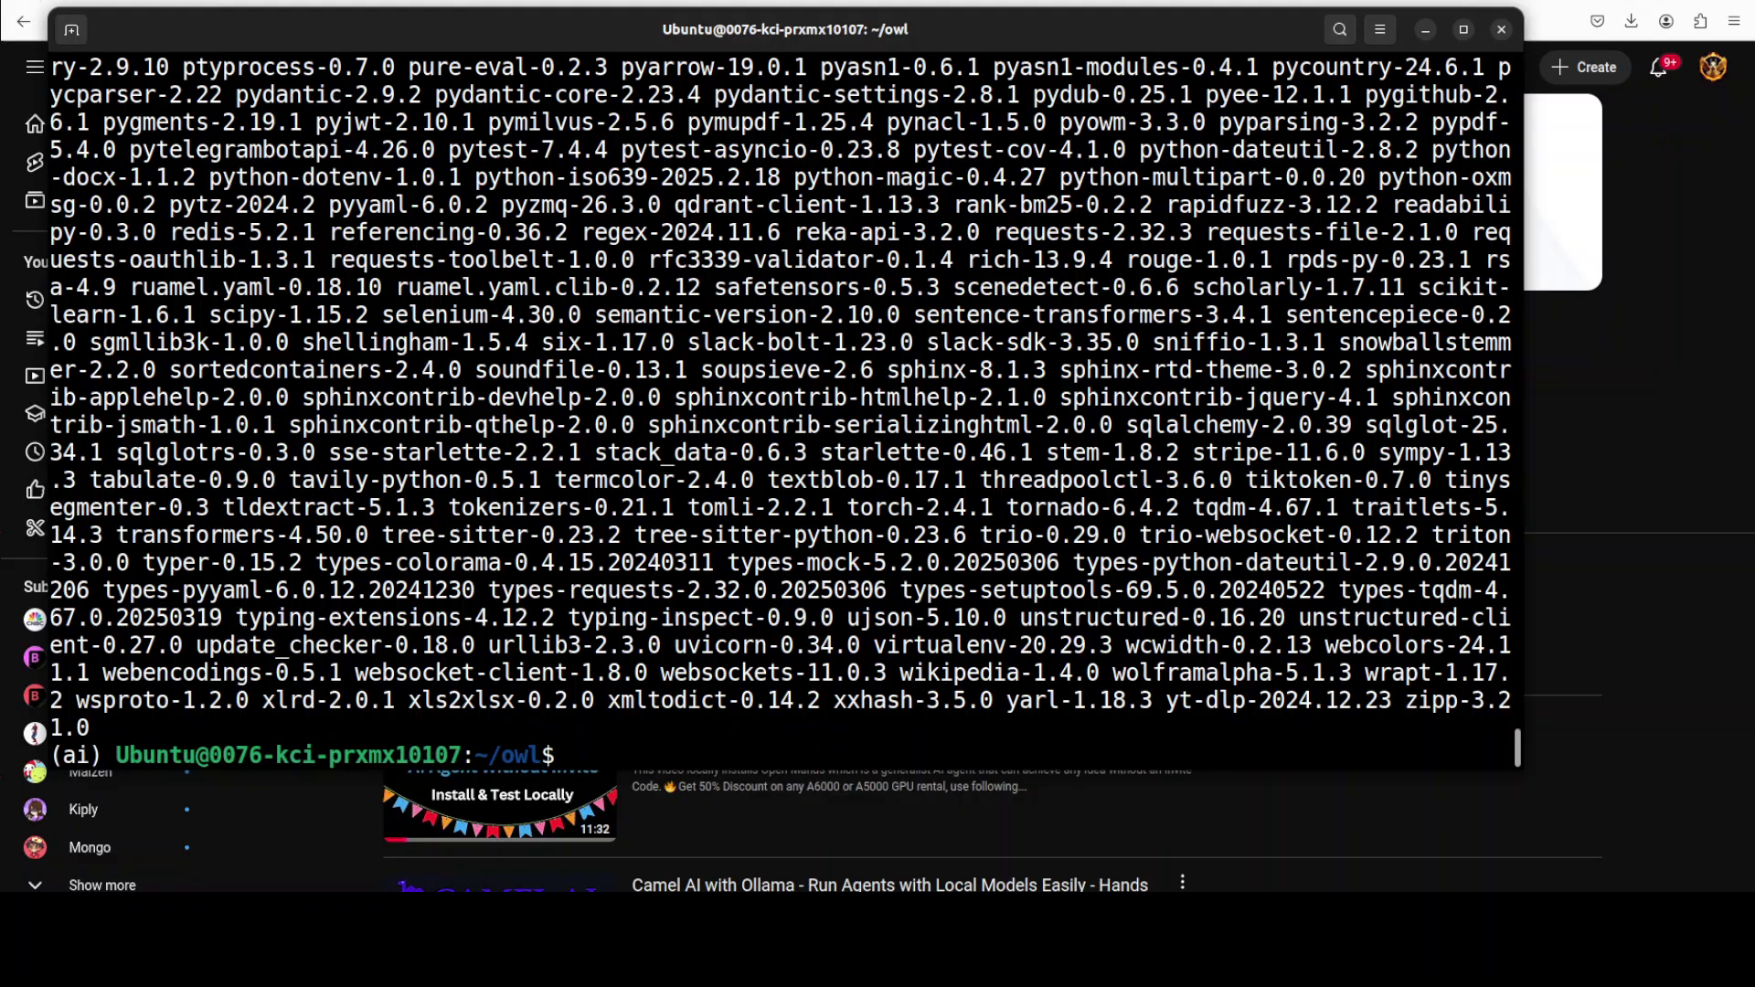
Move into the inner owl folder and clear the terminal screen.
{"action": "type", "text": "cd own"}
{"action": "key", "text": "BackSpace"}
{"action": "type", "text": "l"}
{"action": "key", "text": "Return"}
{"action": "type", "text": "clear"}
{"action": "key", "text": "Return"}
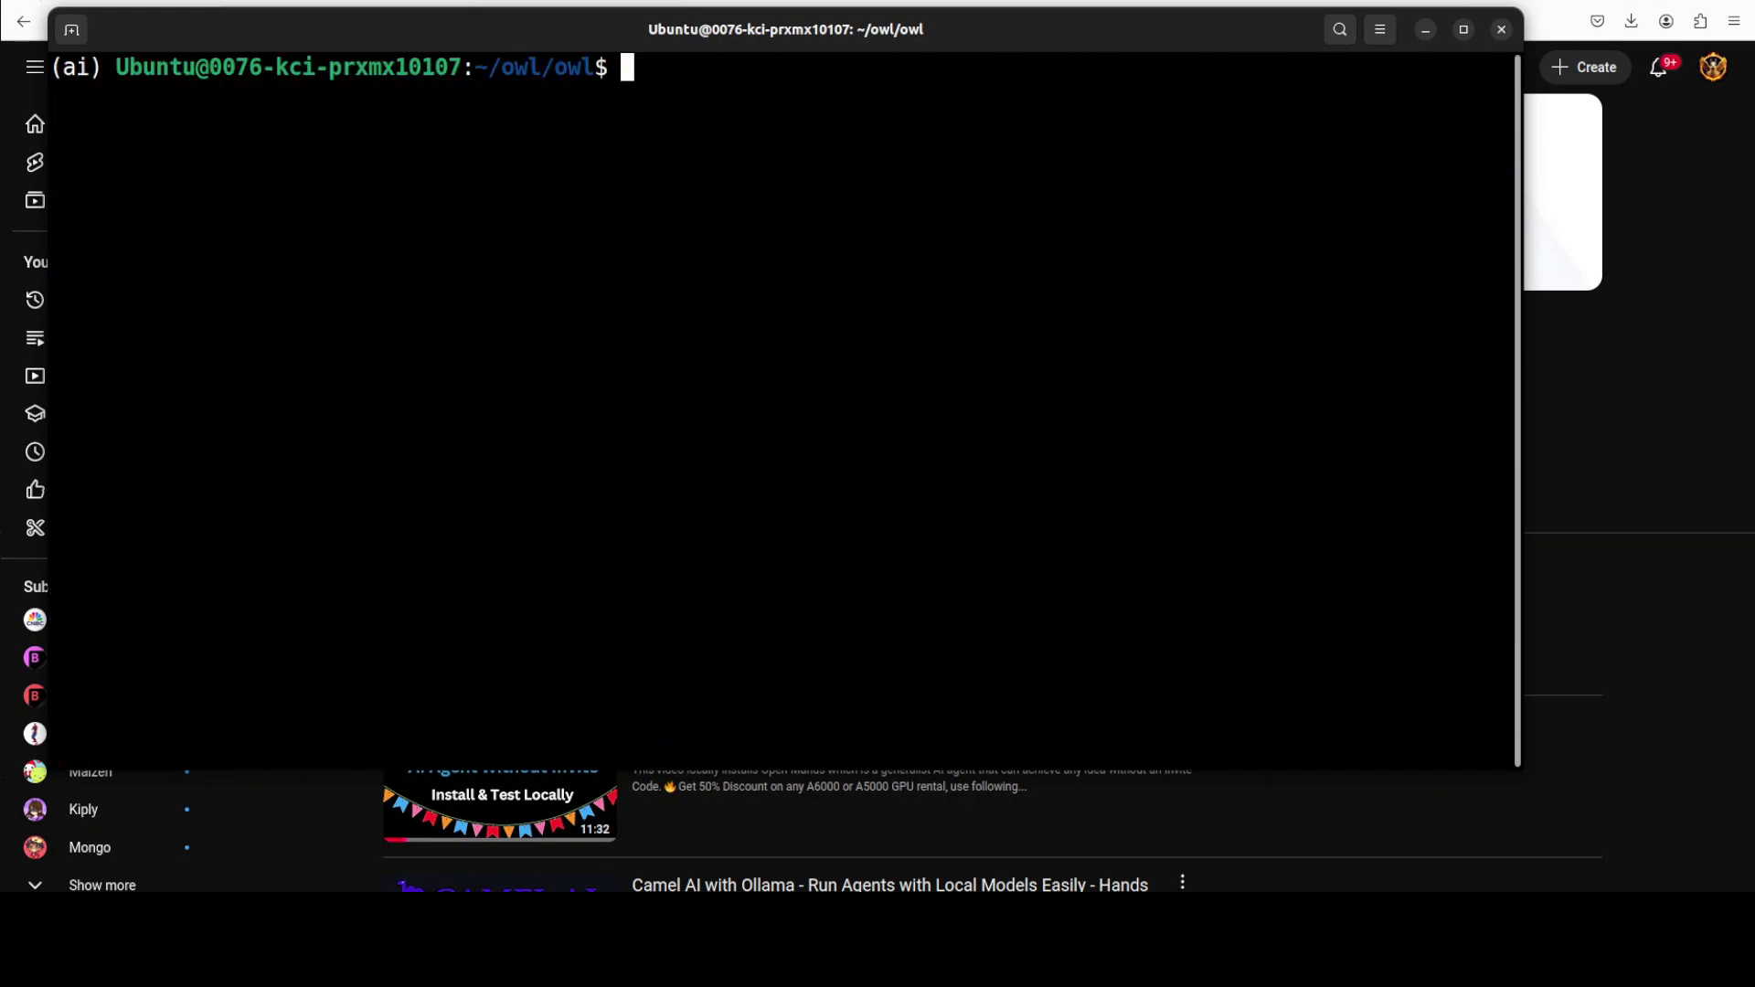
Copy .env_template to .env and type 'code .' to open the folder in VS Code.
{"action": "type", "text": "code"}
{"action": "key", "text": "BackSpace"}
{"action": "key", "text": "BackSpace"}
{"action": "key", "text": "BackSpace"}
{"action": "key", "text": "BackSpace"}
{"action": "key", "text": "BackSpace"}
{"action": "right_click", "coordinate": [622, 203]}
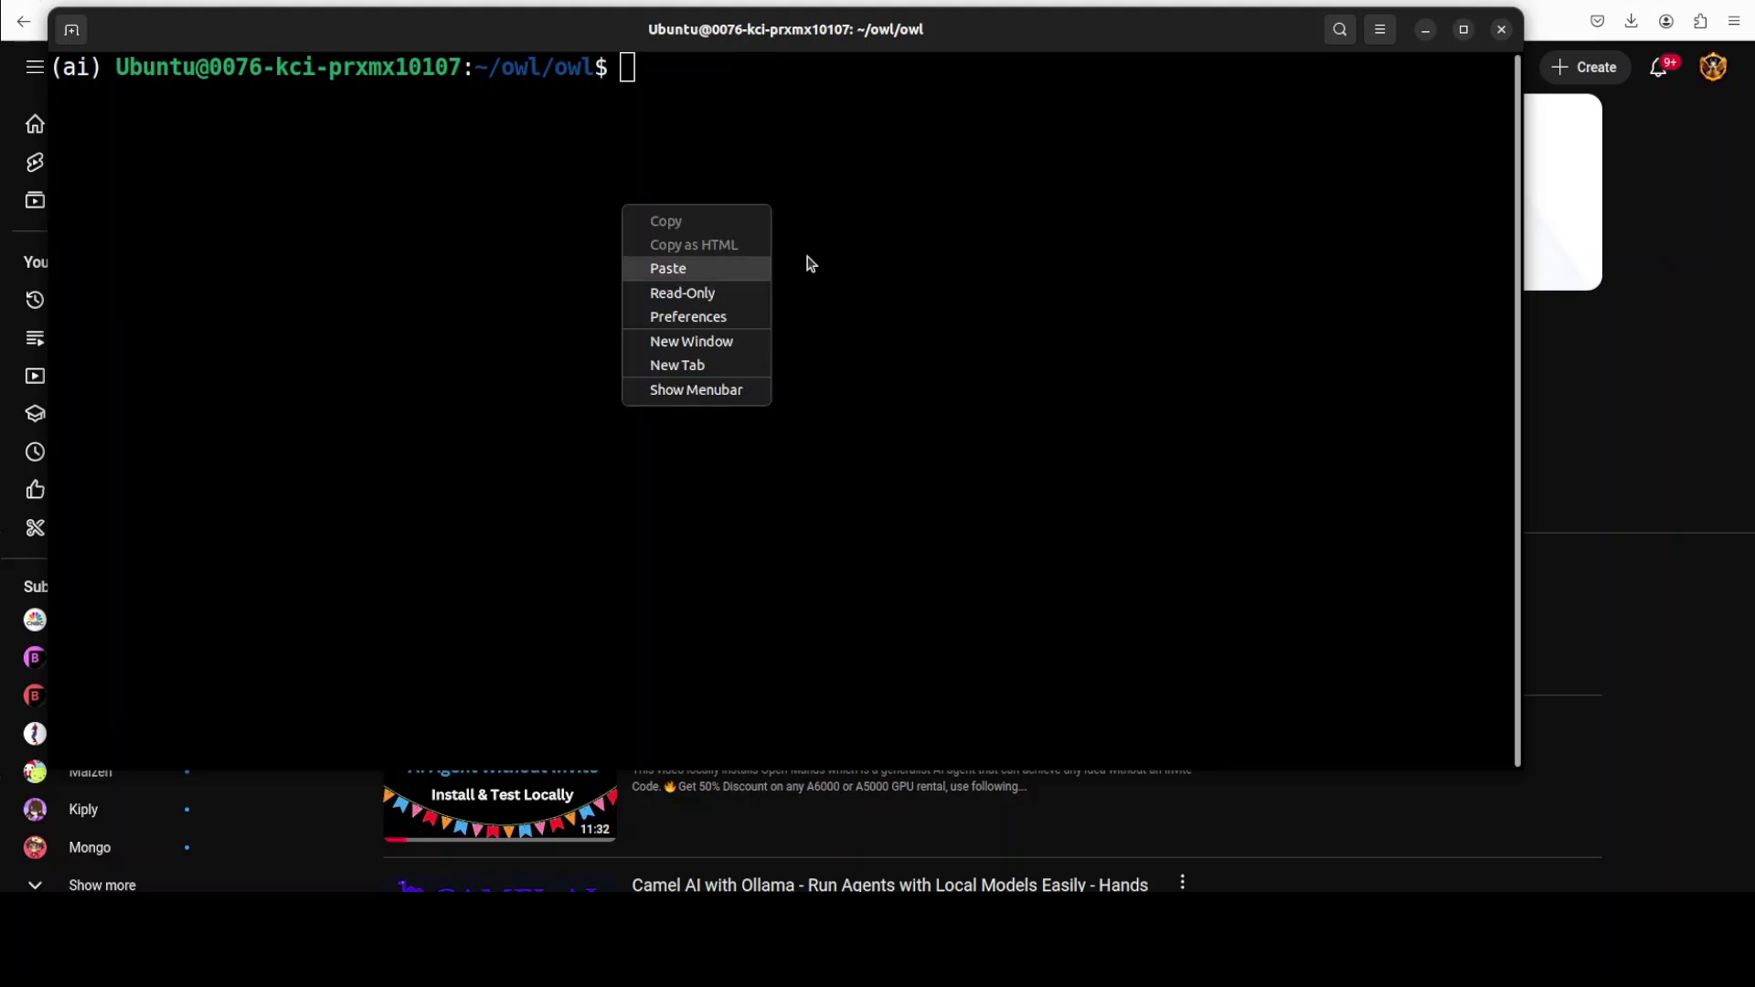
{"action": "key", "text": "Return"}
{"action": "key", "text": "Return"}
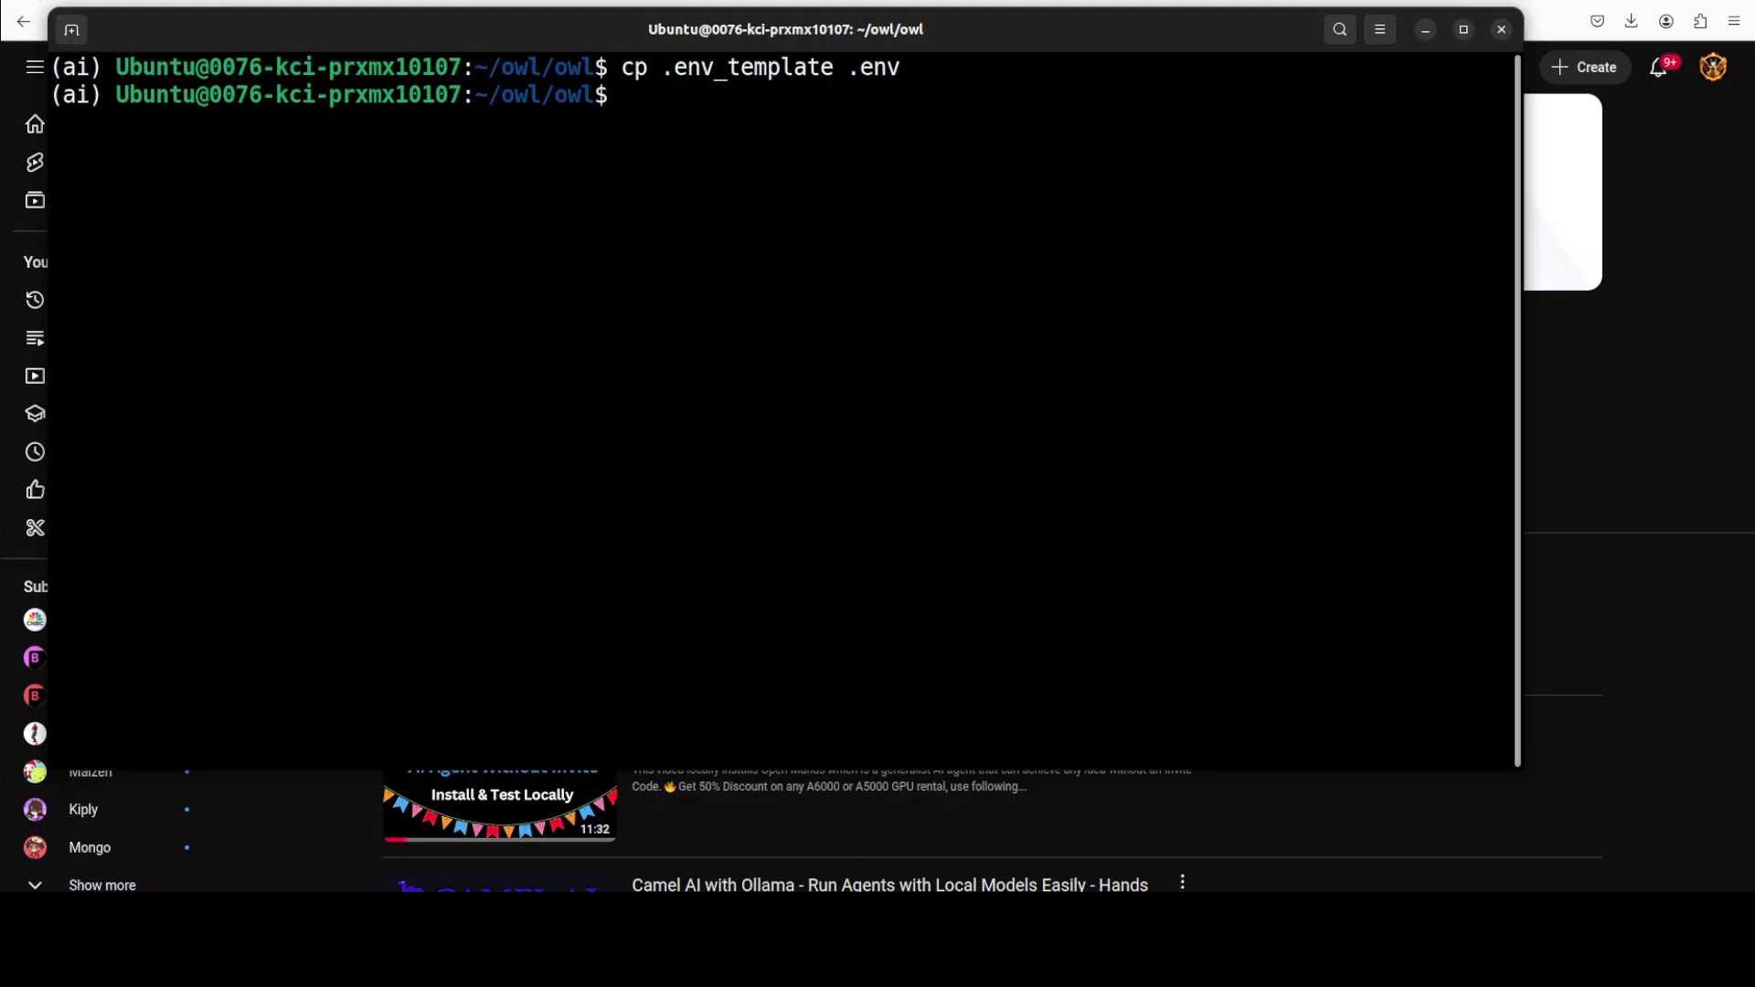
{"action": "type", "text": "code ."}
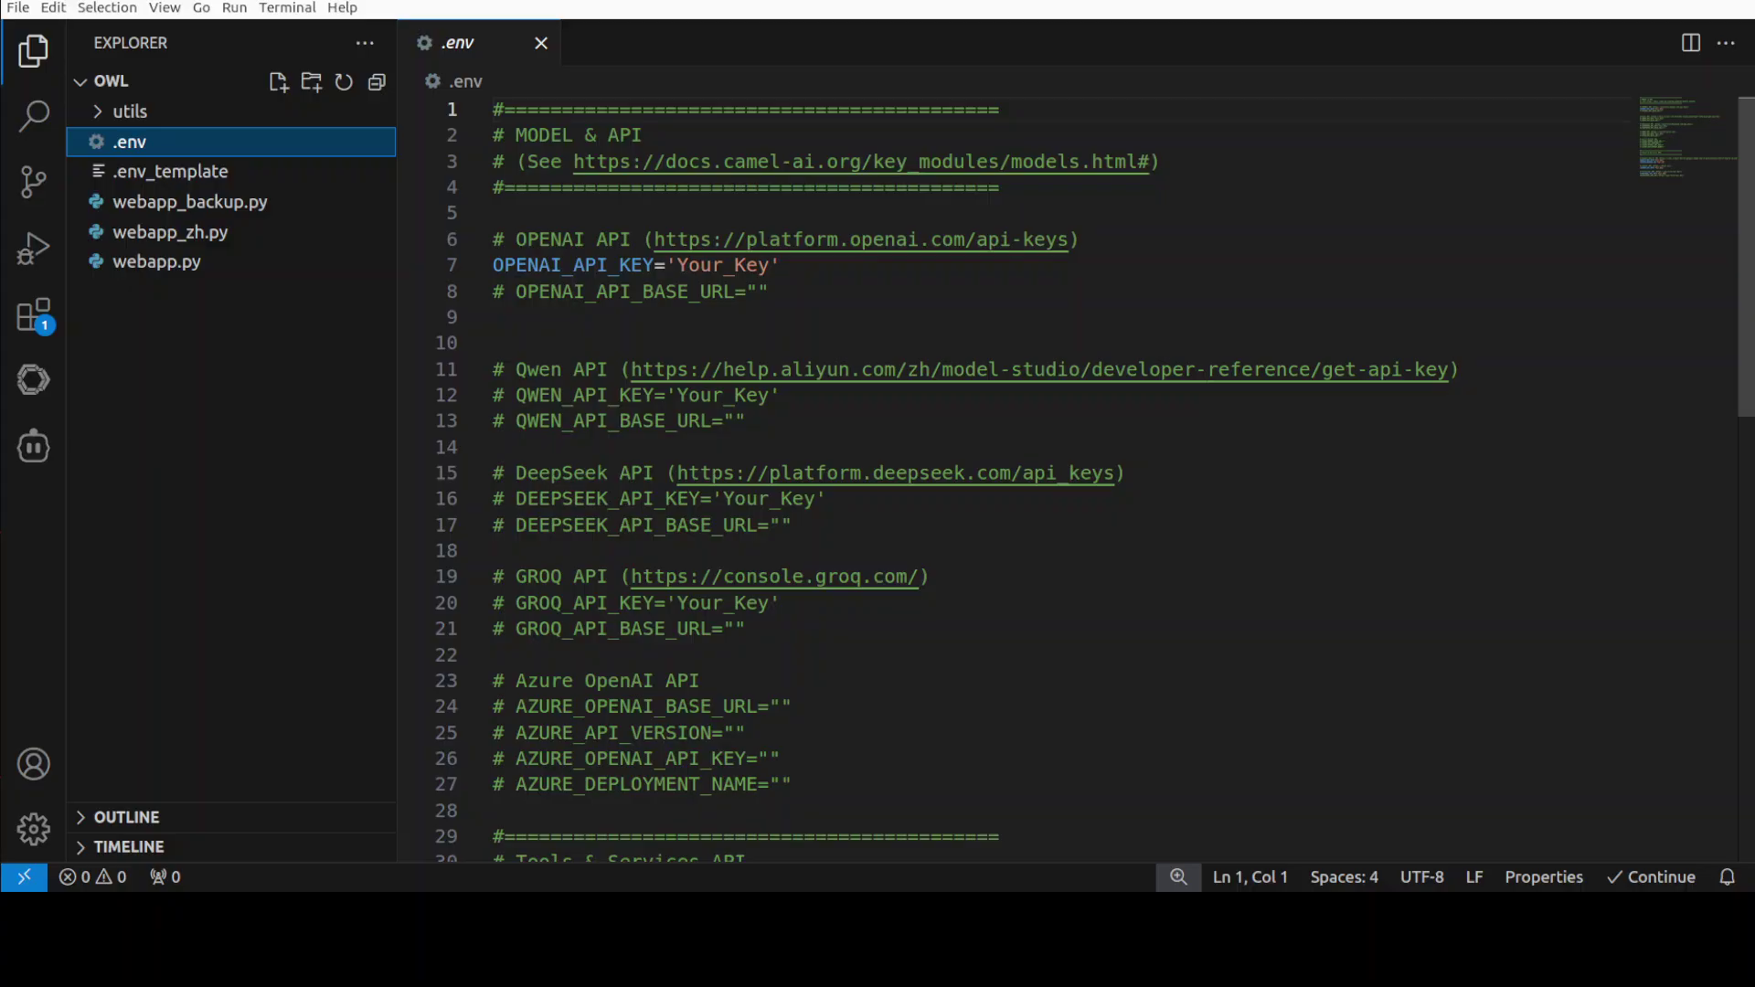
Highlight the OPENAI_API_KEY line in .env and dismiss the update notice.
{"action": "left_click_drag", "start_coordinate": [782, 265], "coordinate": [495, 266]}
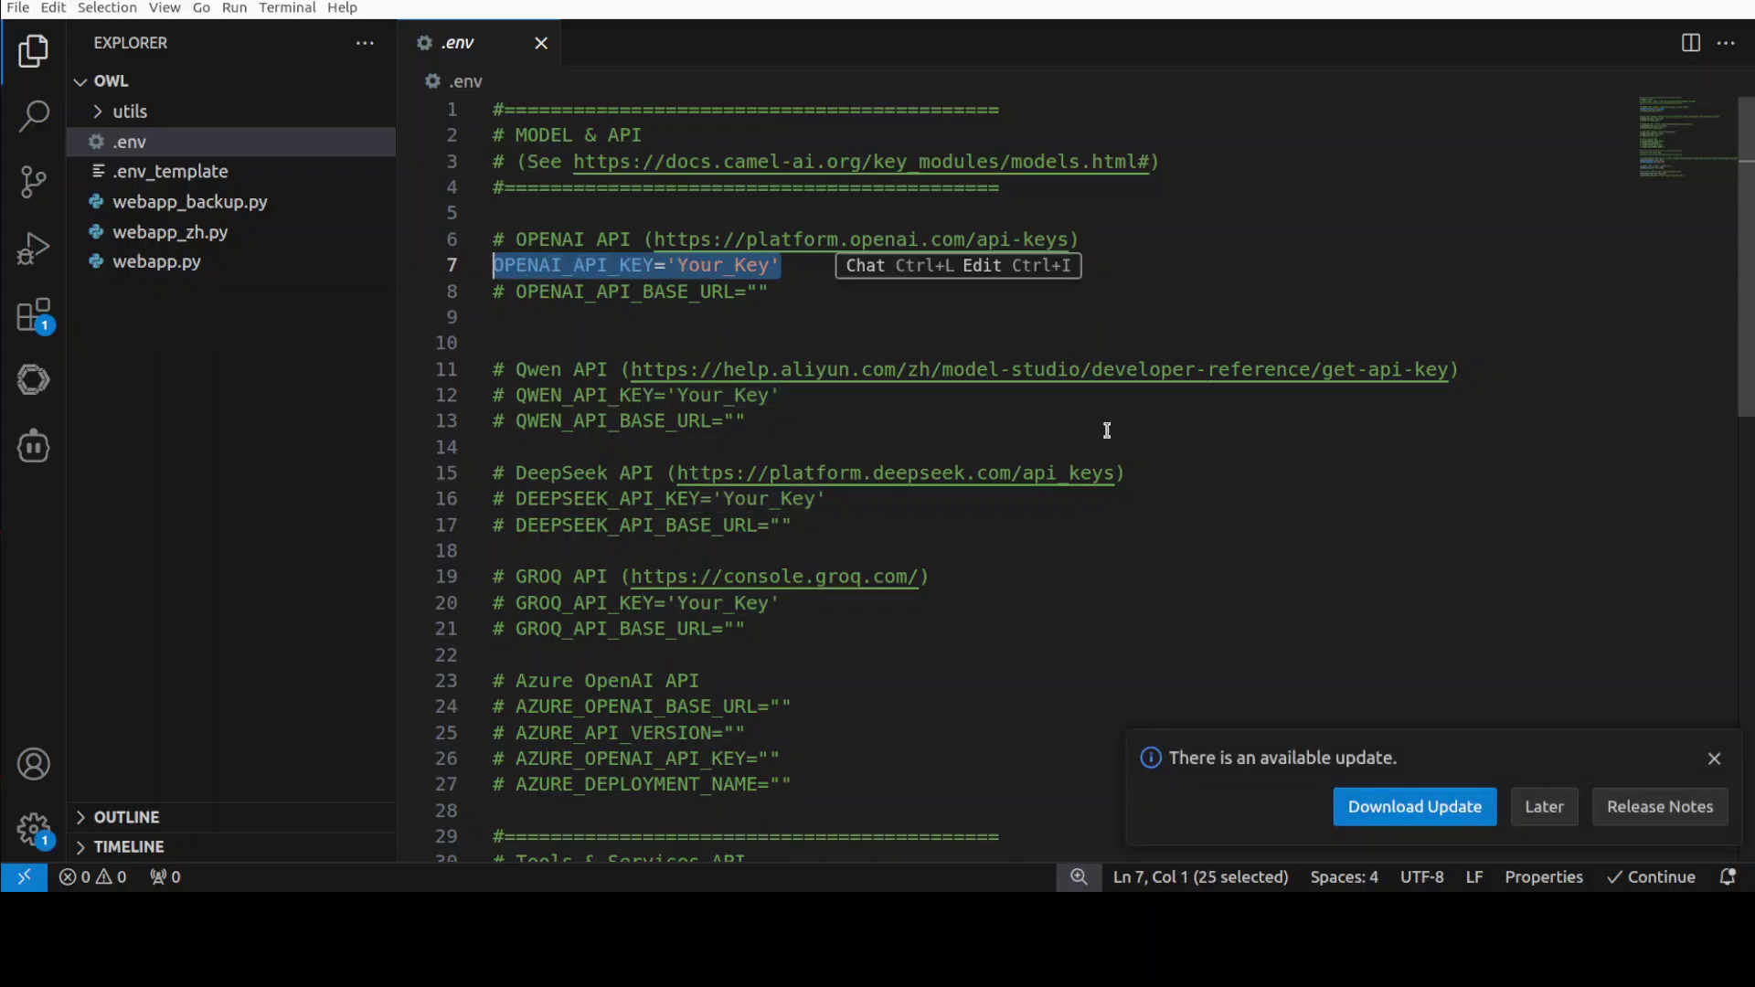
{"action": "left_click", "coordinate": [1715, 759]}
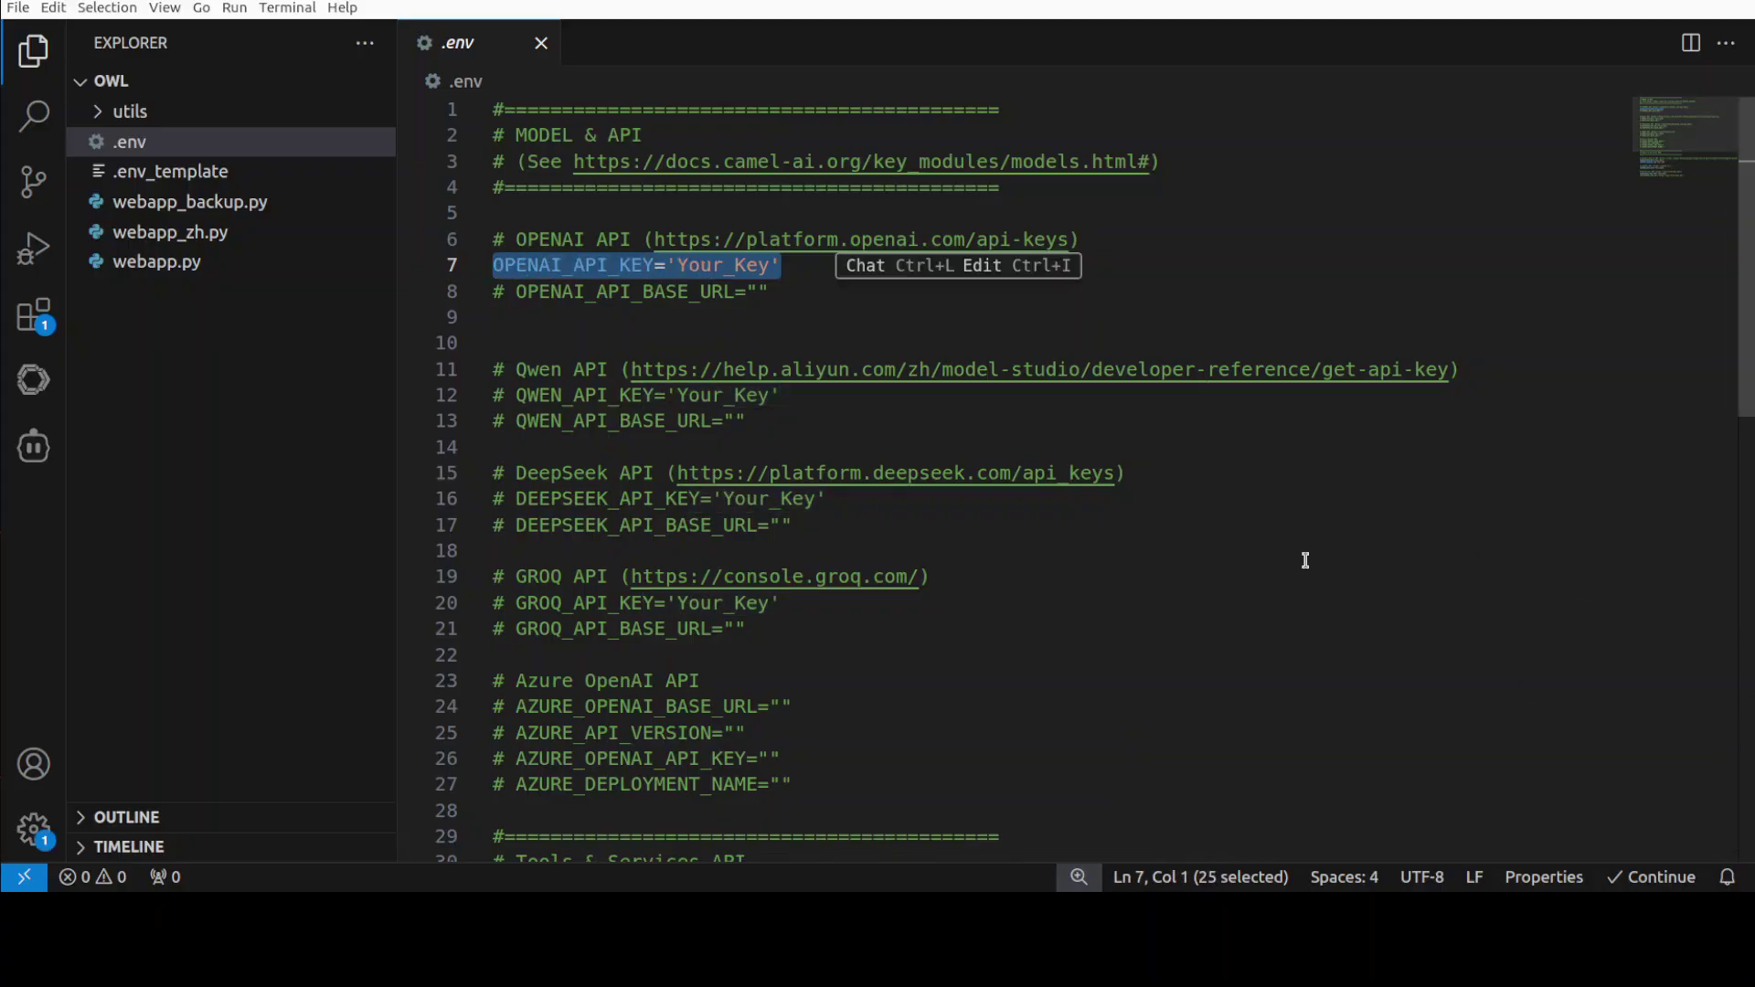
{"action": "left_click", "coordinate": [1141, 340]}
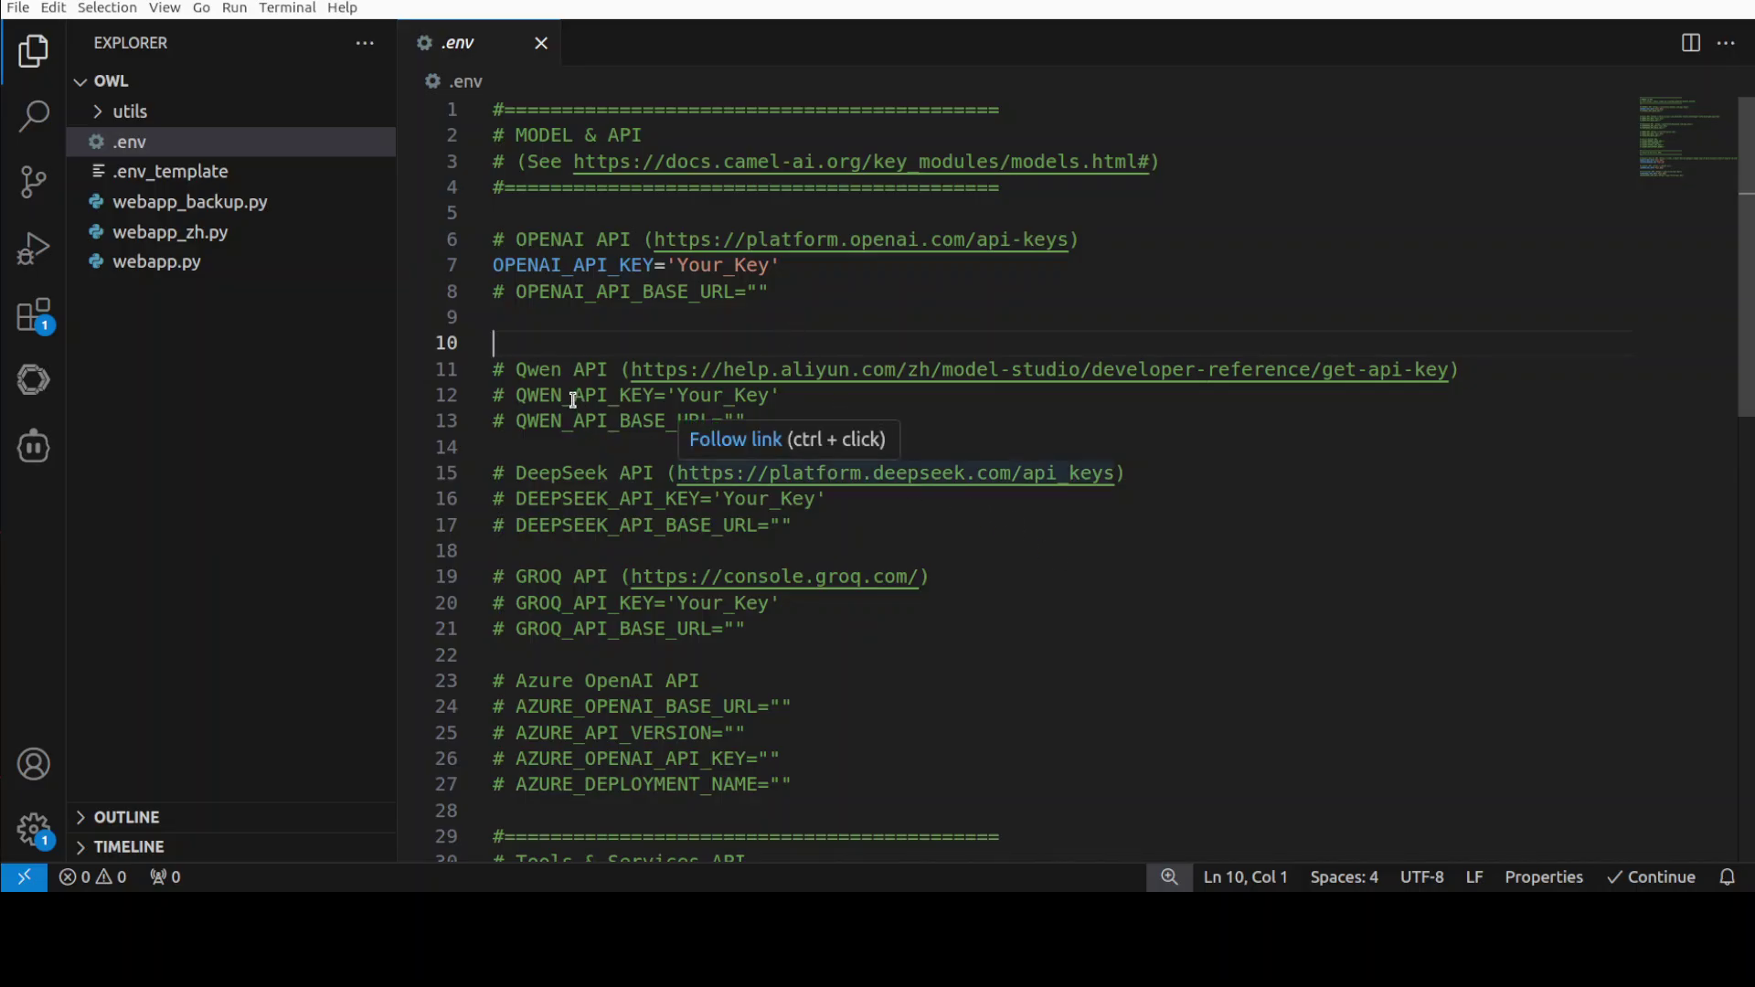
Scroll down to the Tools & Services section and highlight the Chunkr and Firecrawl API key entries.
{"action": "scroll", "coordinate": [571, 402], "scroll_direction": "down", "scroll_amount": 1}
{"action": "scroll", "coordinate": [570, 405], "scroll_direction": "down", "scroll_amount": 1}
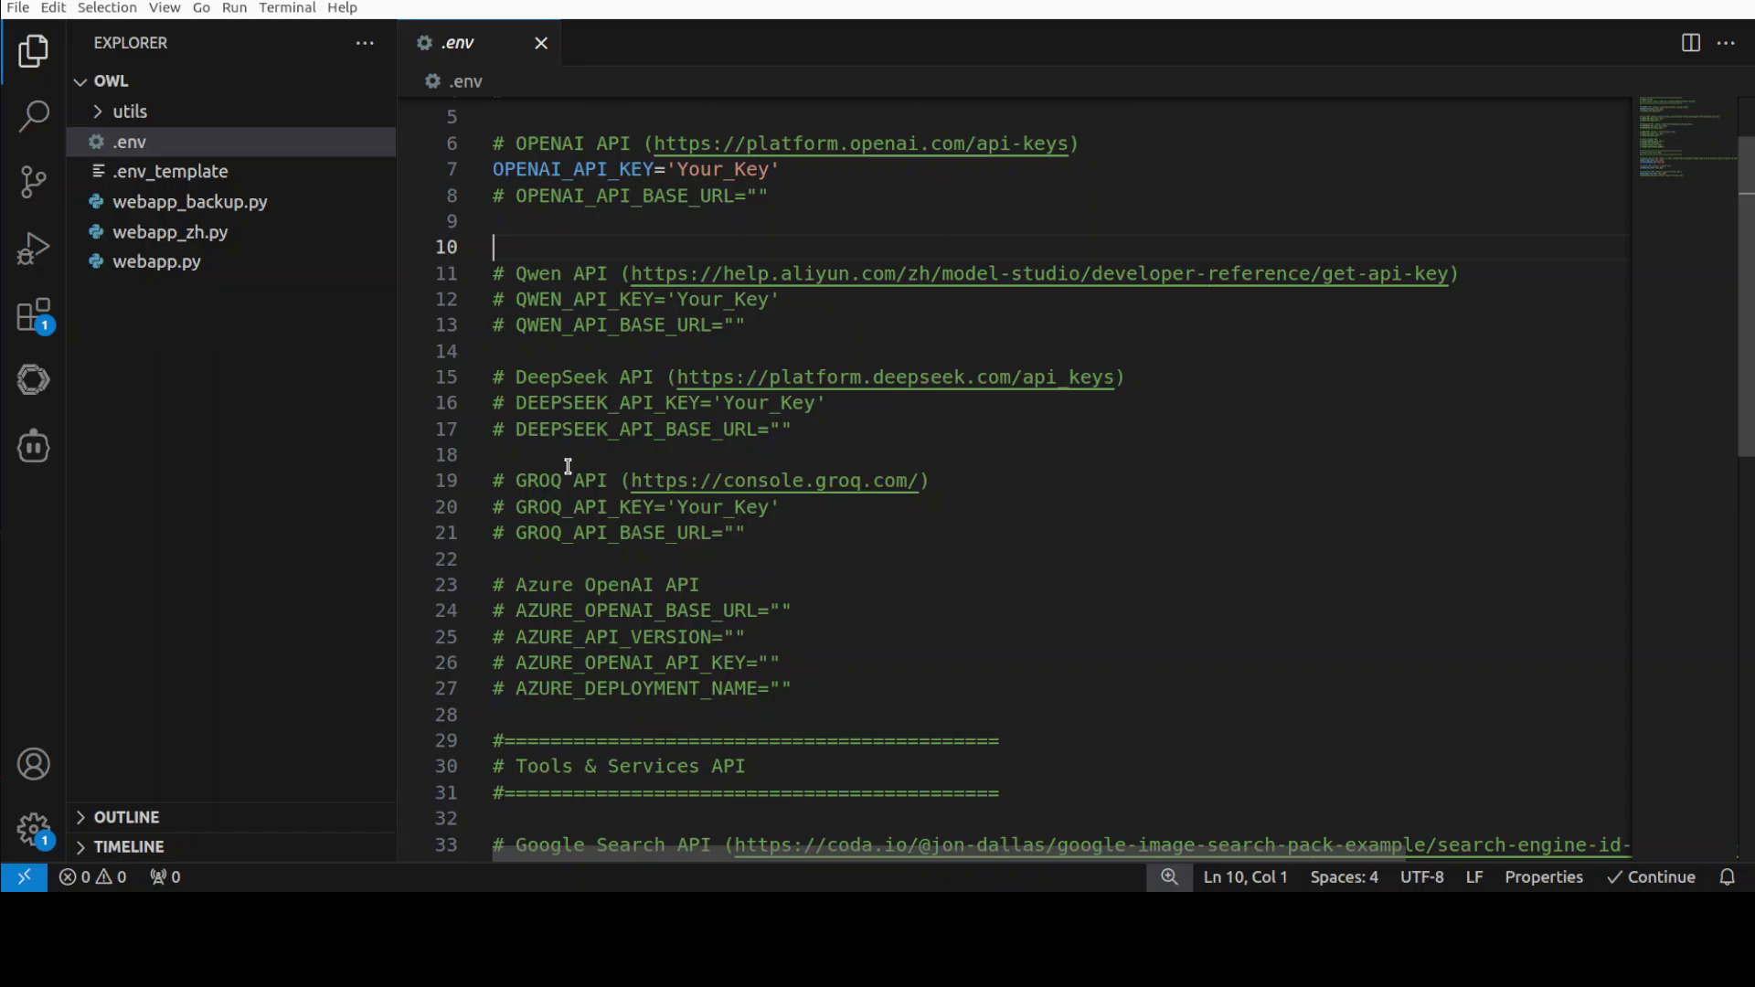
{"action": "scroll", "coordinate": [567, 466], "scroll_direction": "down", "scroll_amount": 4}
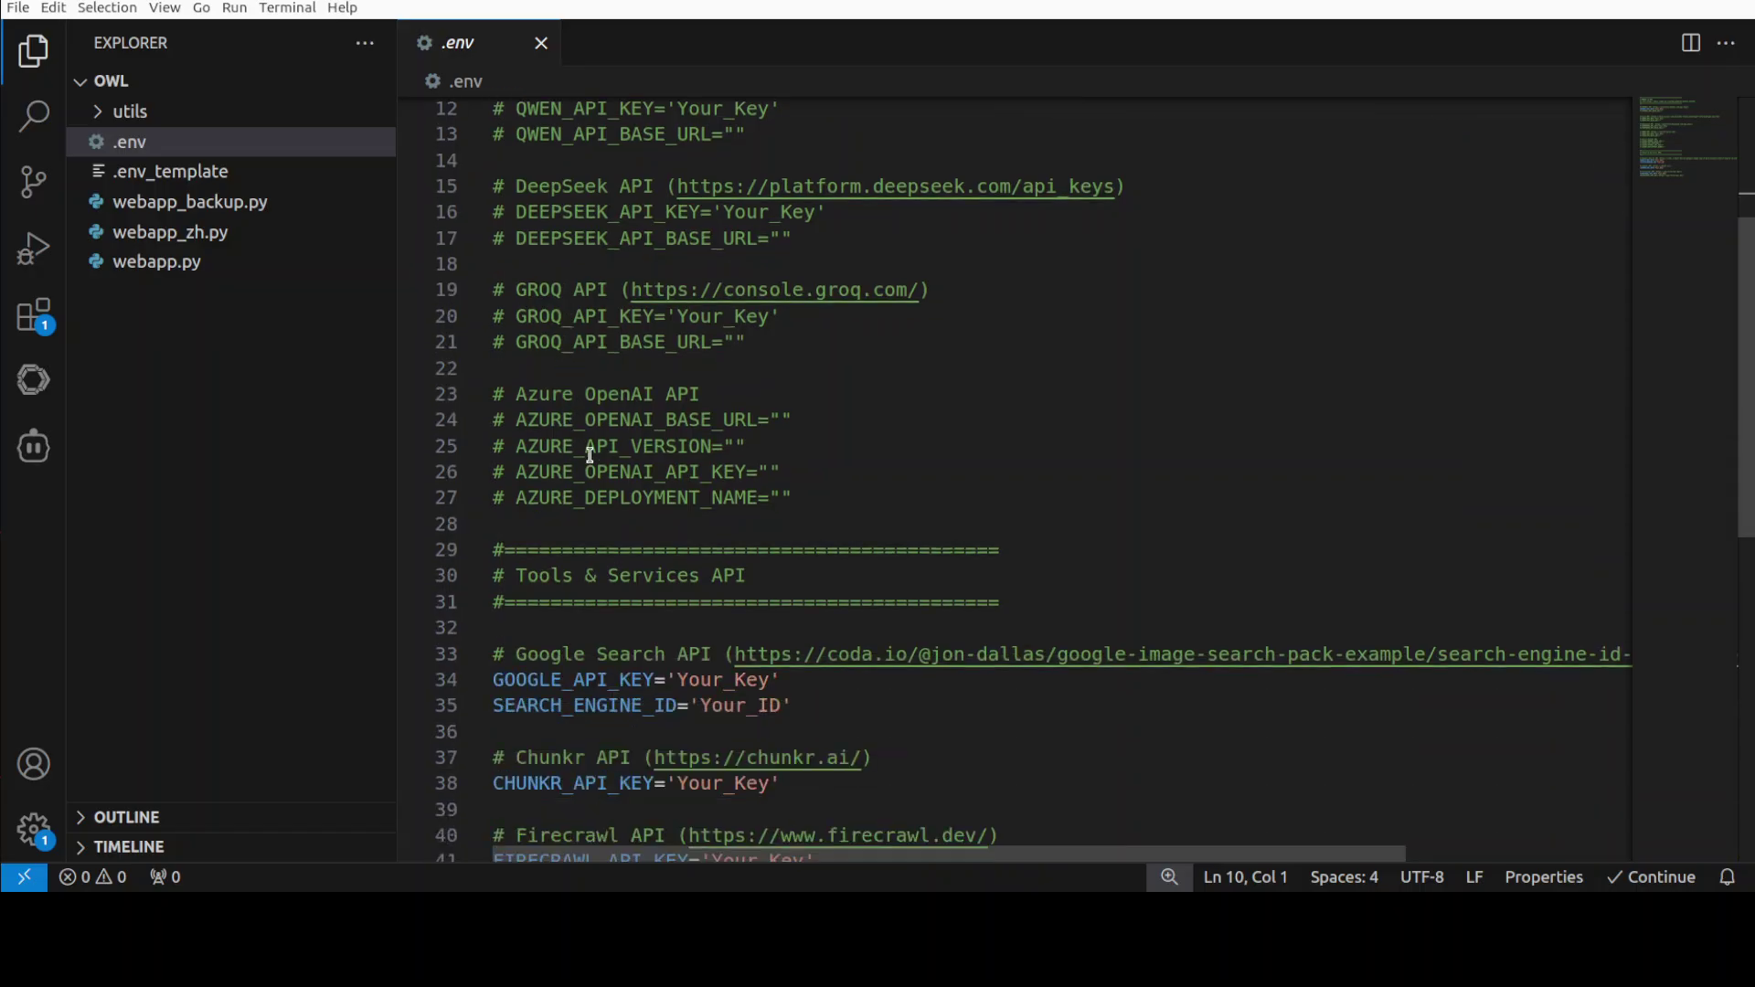
{"action": "scroll", "coordinate": [768, 459], "scroll_direction": "down", "scroll_amount": 3}
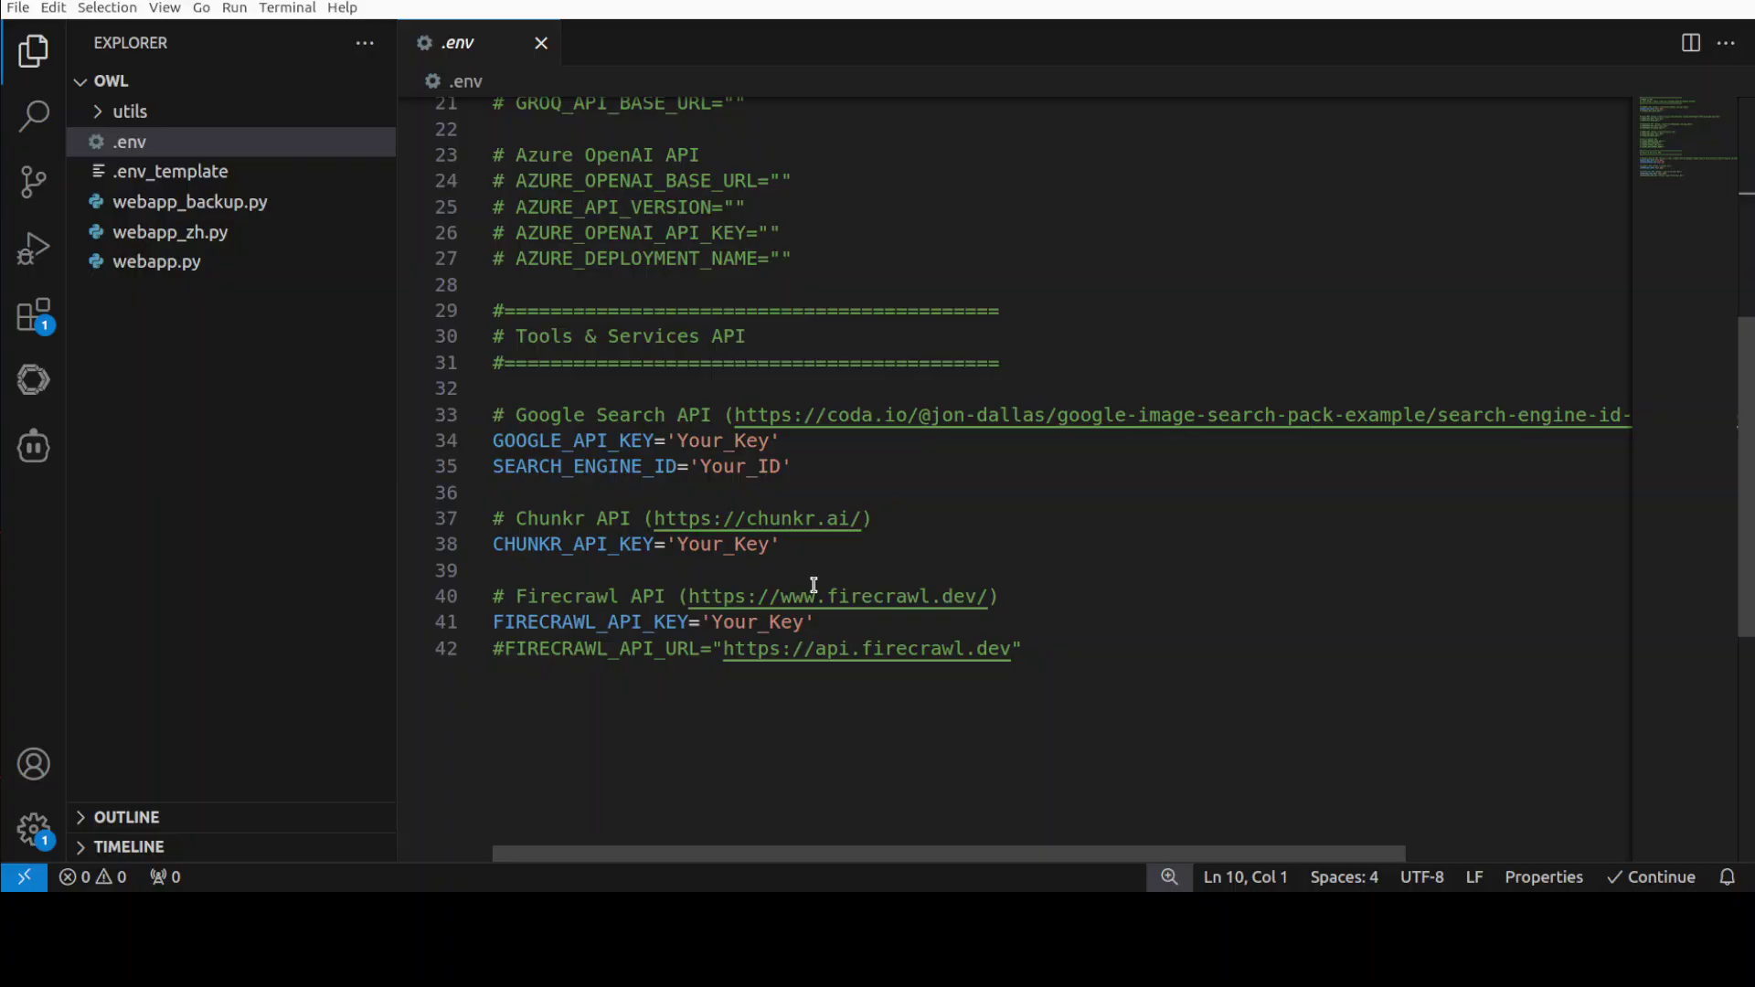
{"action": "left_click_drag", "start_coordinate": [781, 545], "coordinate": [596, 546]}
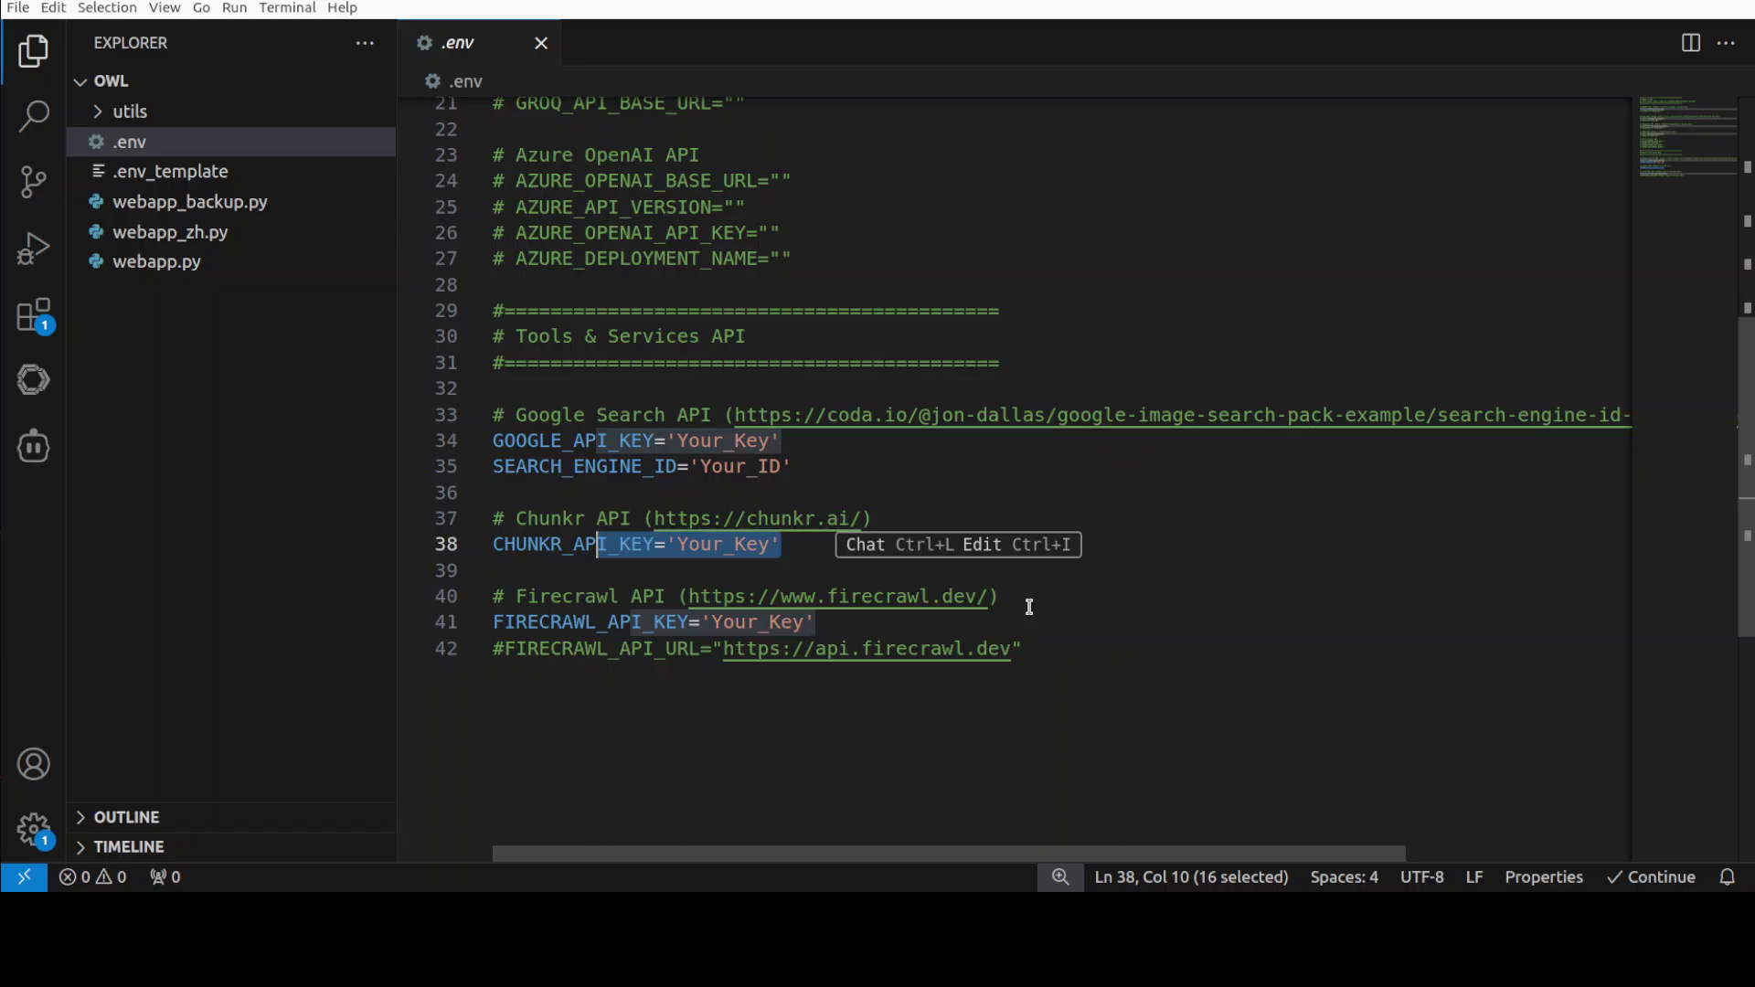
{"action": "left_click_drag", "start_coordinate": [1029, 607], "coordinate": [493, 519]}
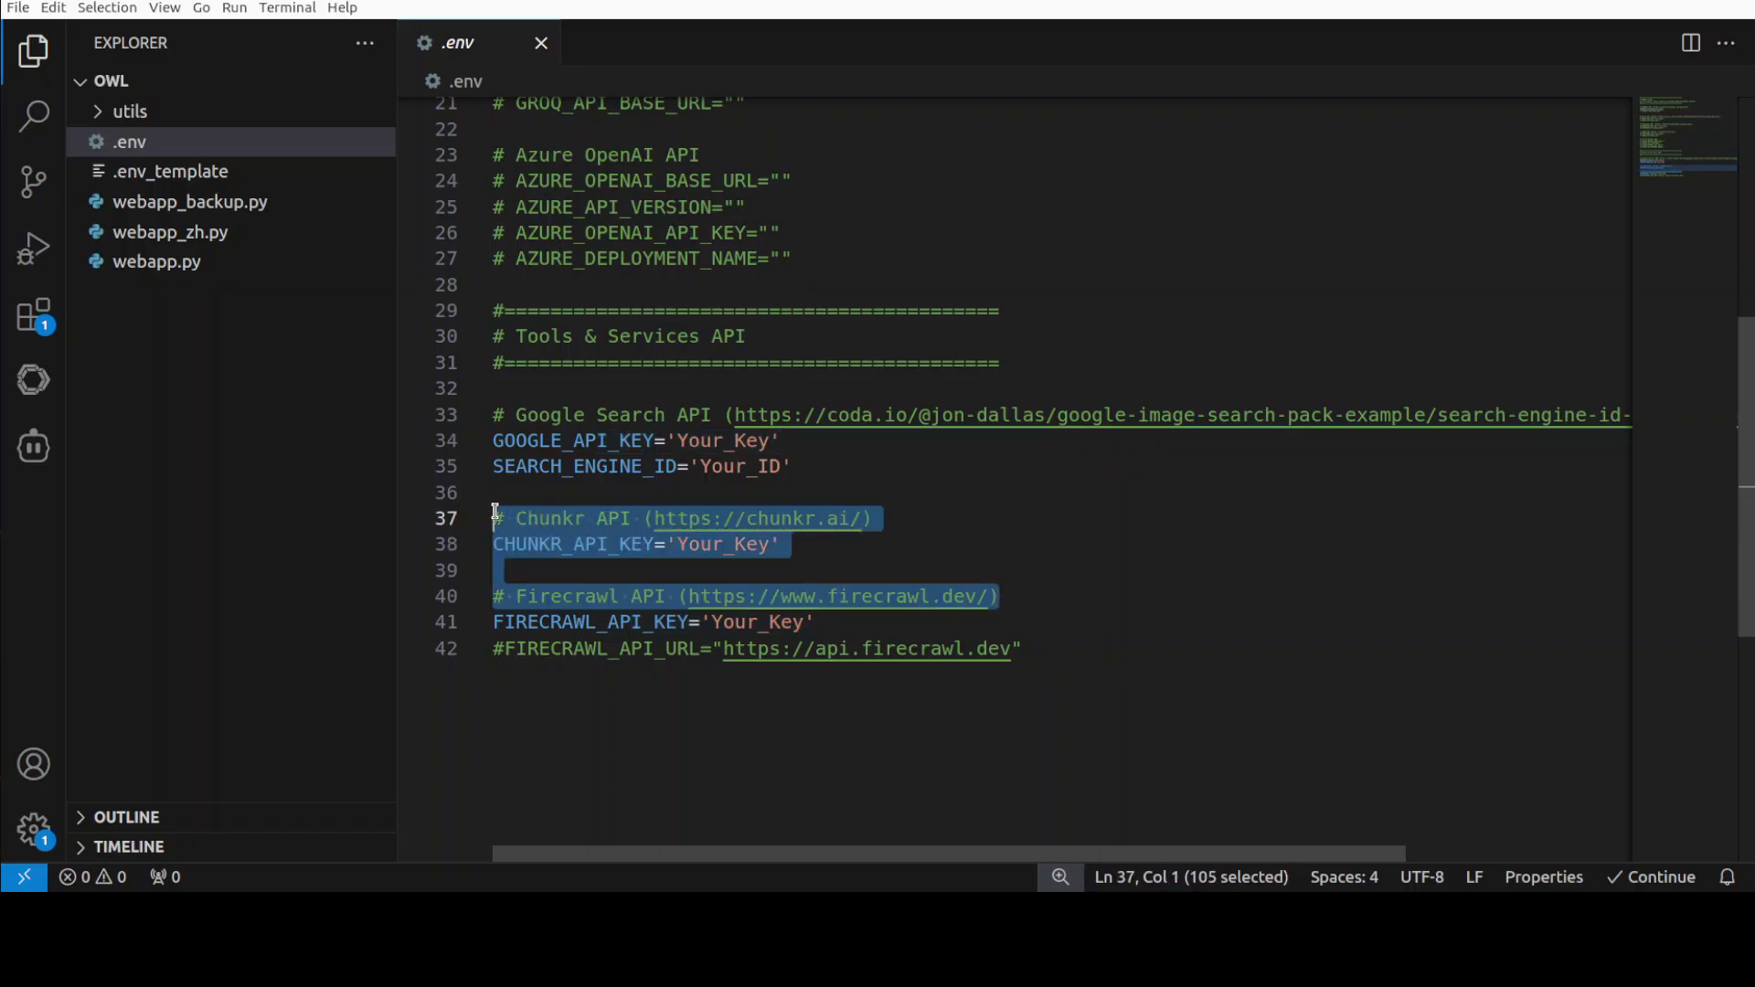
{"action": "left_click", "coordinate": [832, 562]}
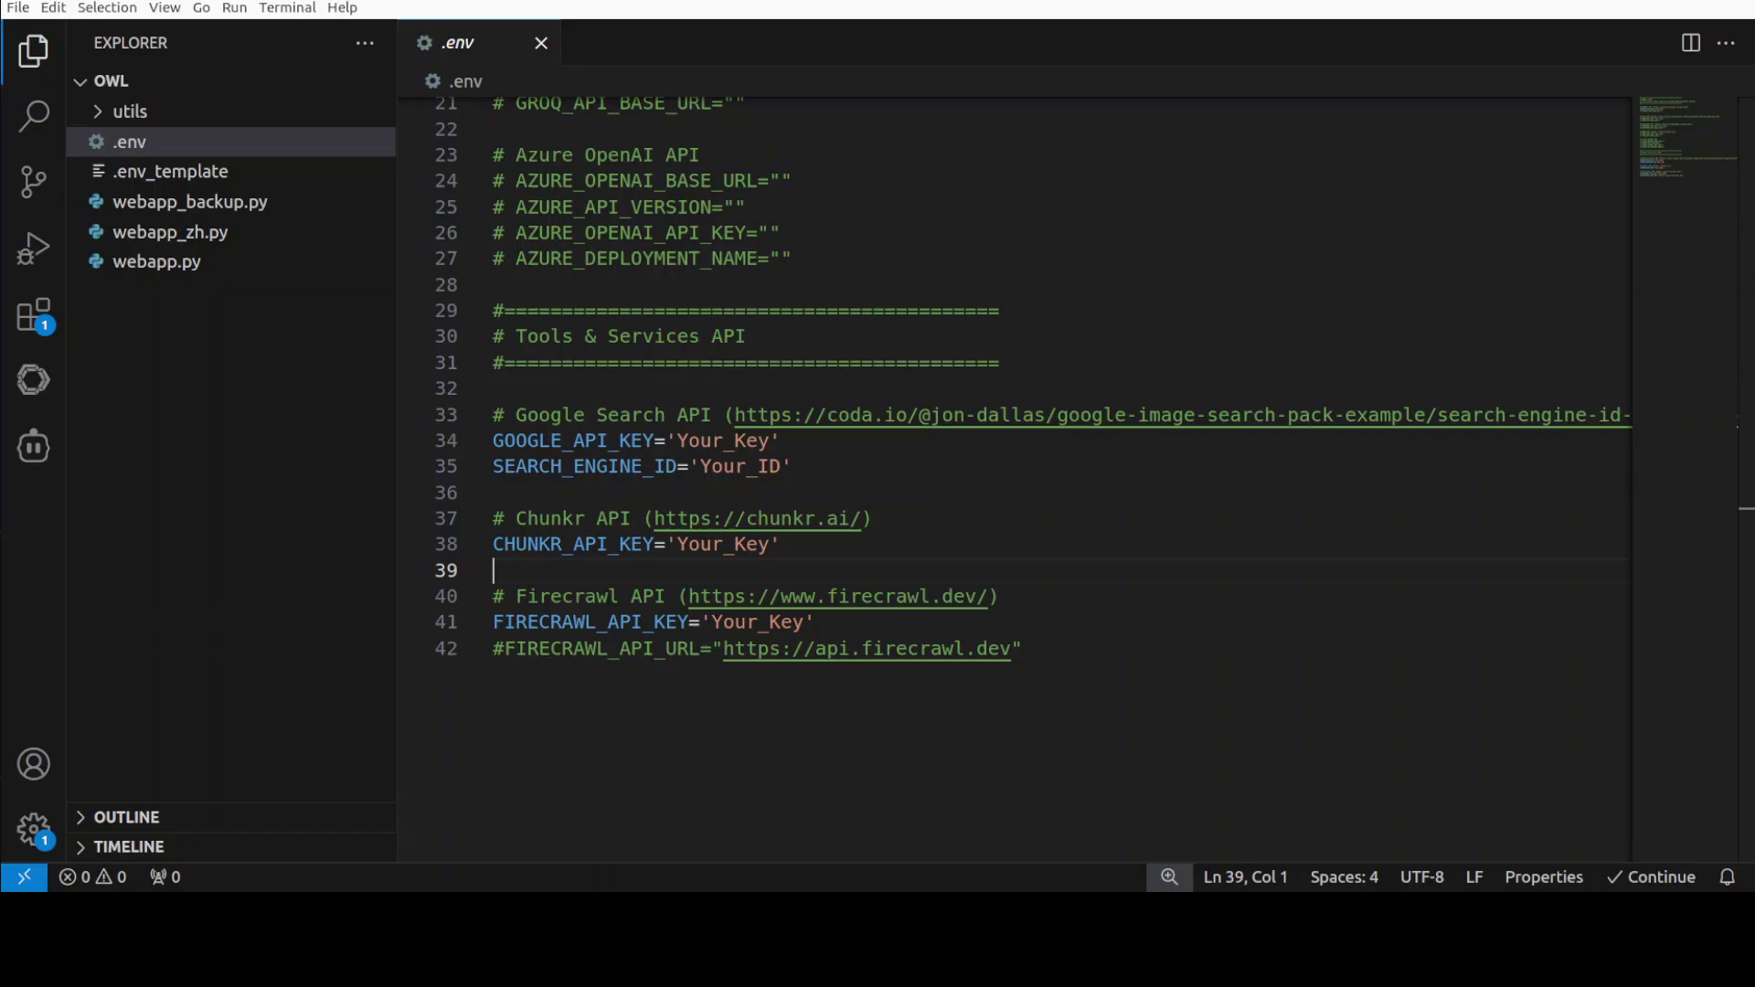
In the terminal, list the folder contents with ls and move up to the parent owl folder.
{"action": "key", "text": "alt+Tab"}
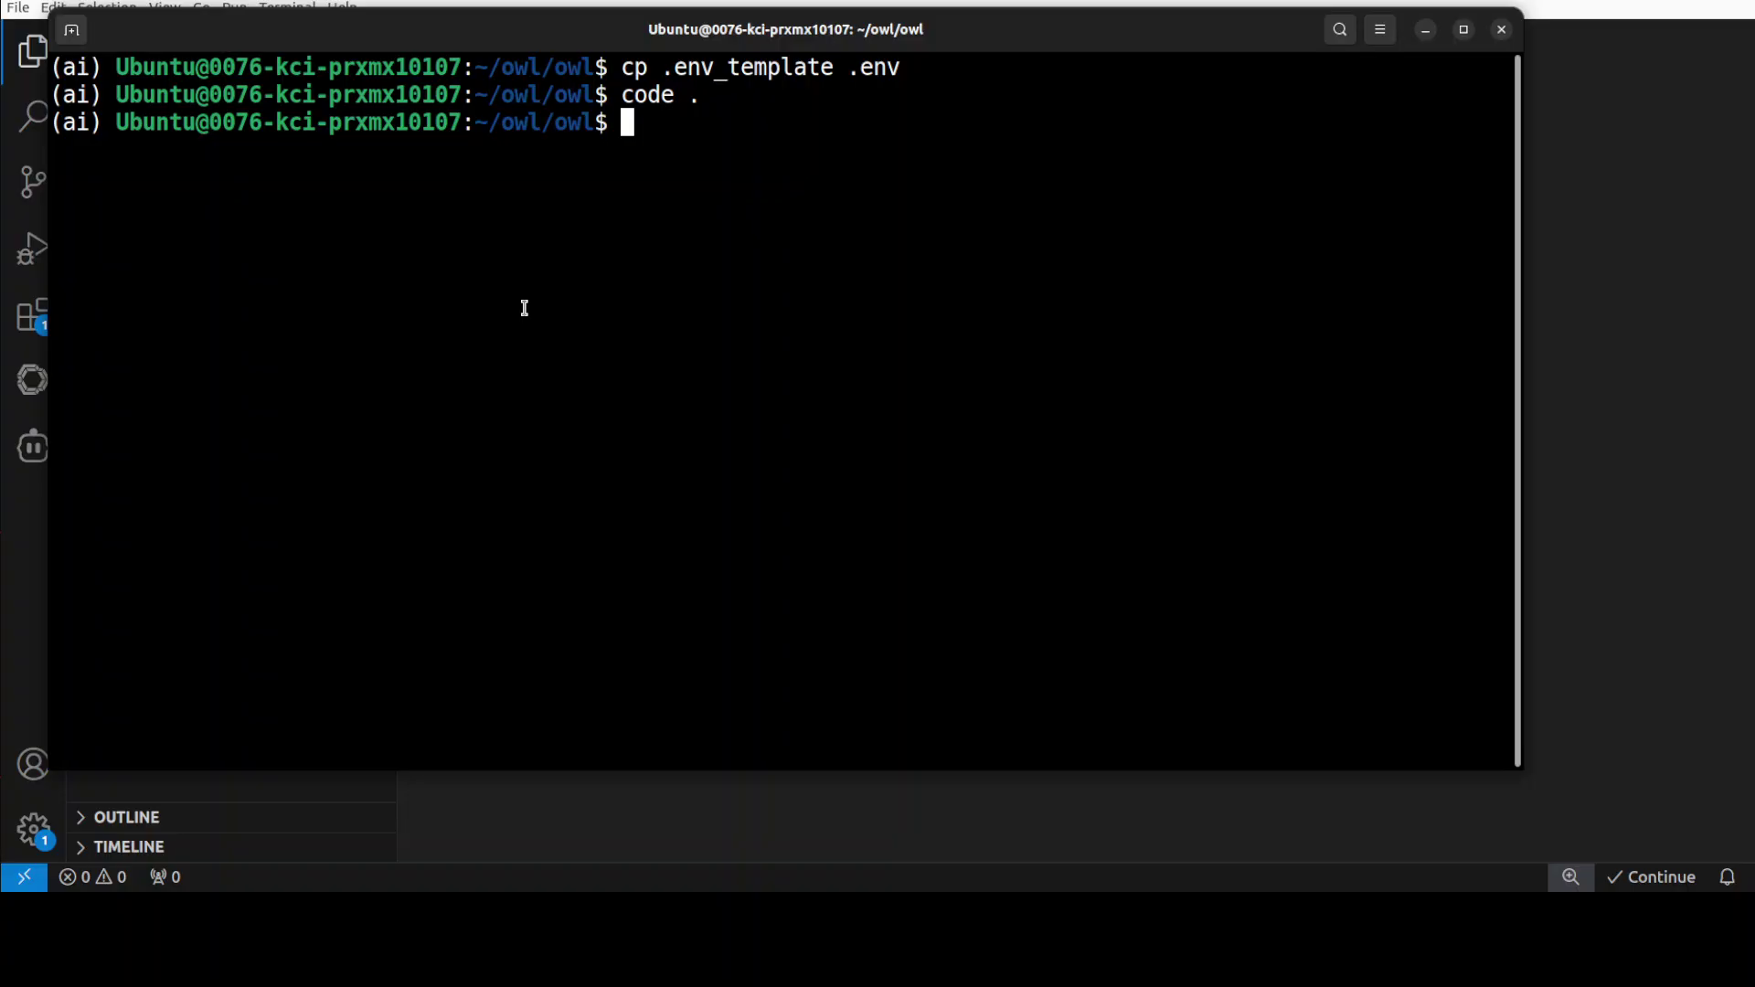
{"action": "type", "text": "clear"}
{"action": "key", "text": "Return"}
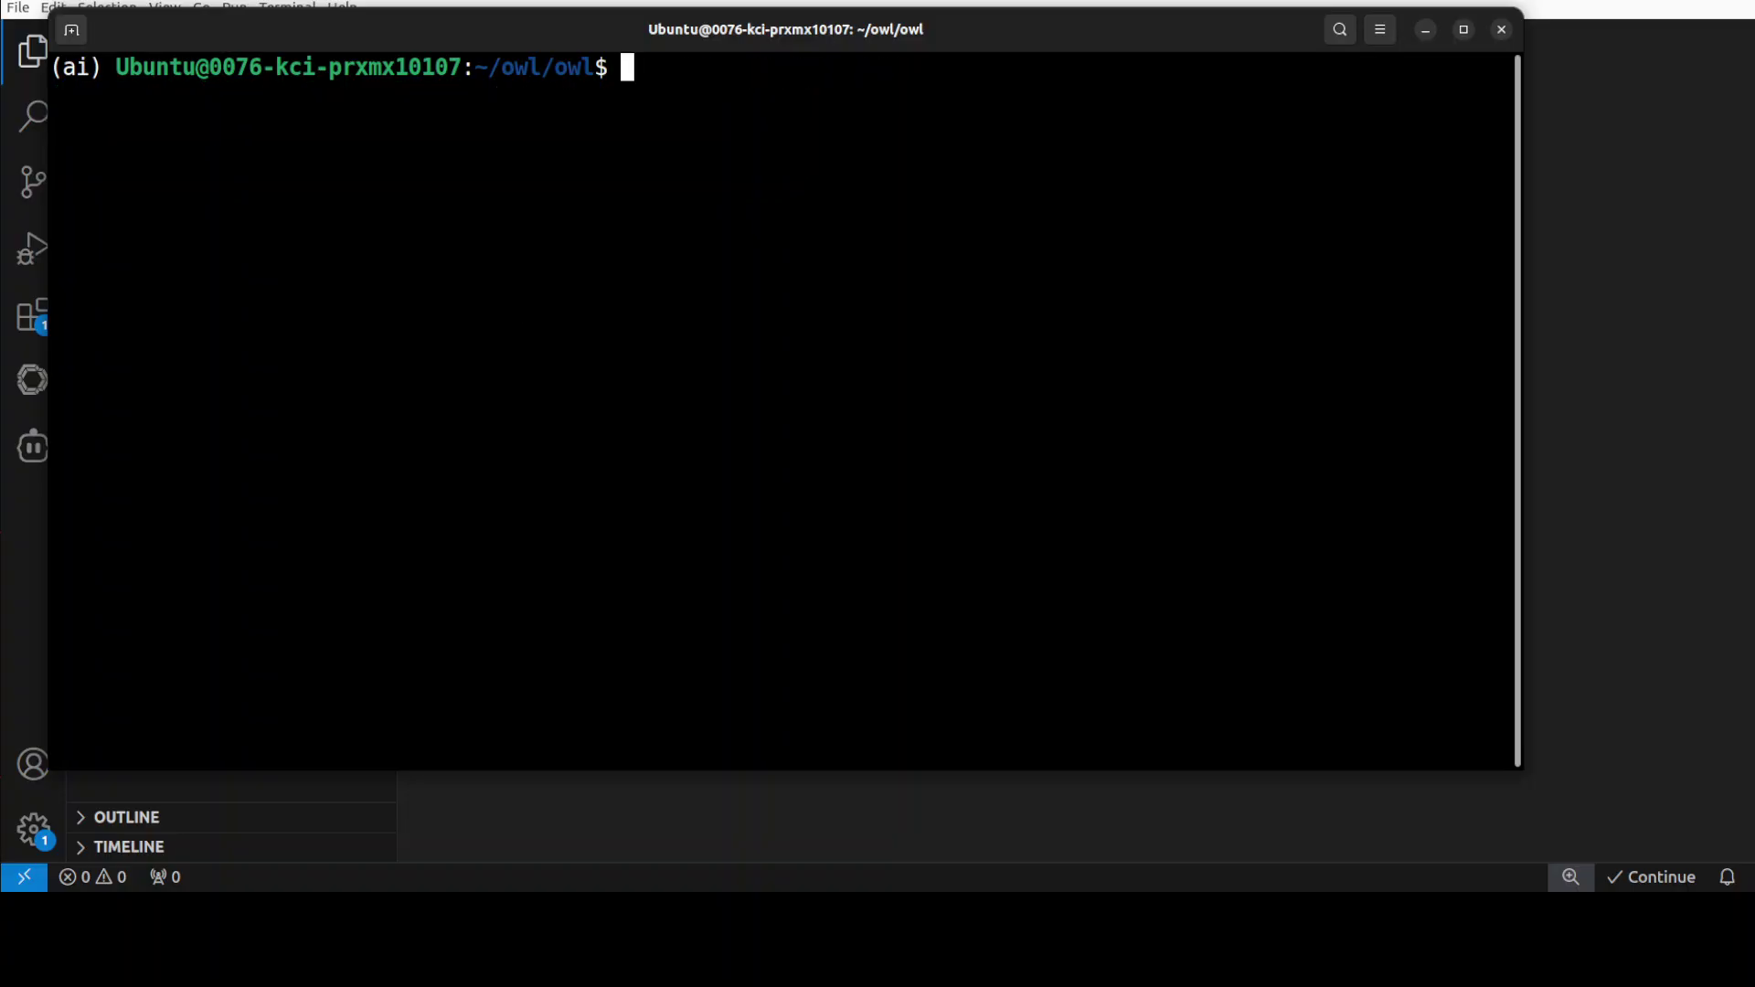
{"action": "right_click", "coordinate": [678, 129]}
{"action": "left_click", "coordinate": [752, 198]}
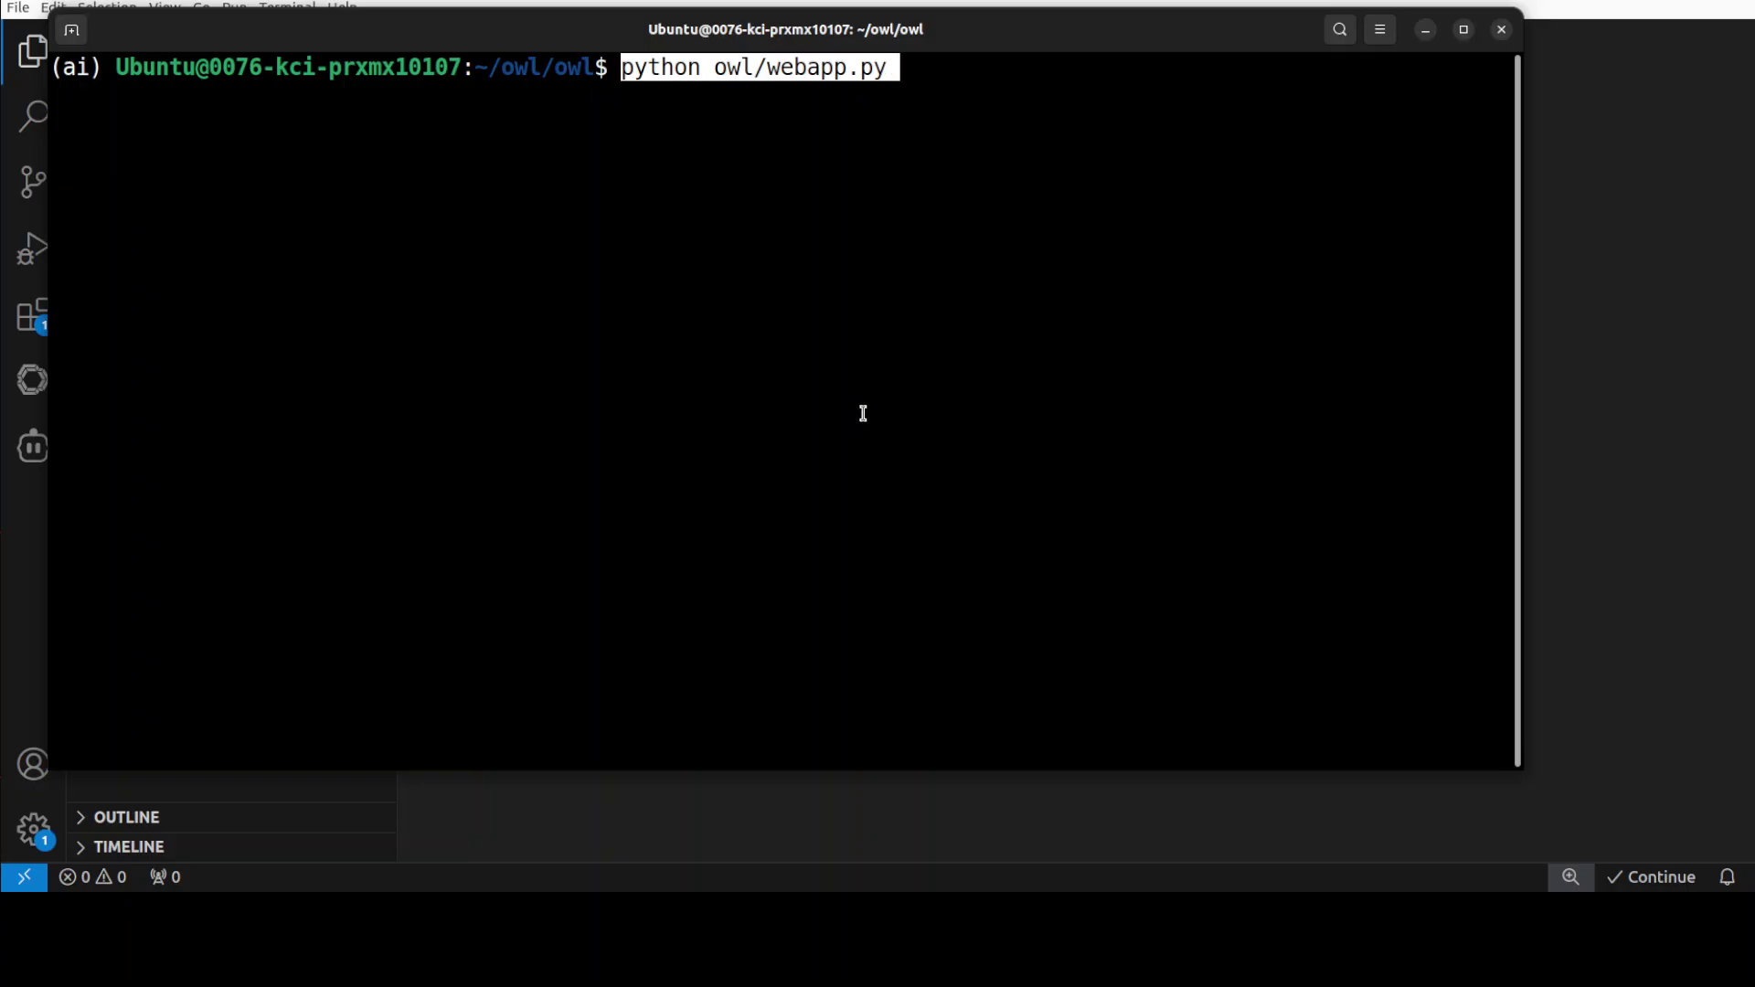
{"action": "key", "text": "BackSpace"}
{"action": "key", "text": "BackSpace"}
{"action": "key", "text": "BackSpace"}
{"action": "key", "text": "BackSpace"}
{"action": "key", "text": "BackSpace"}
{"action": "key", "text": "BackSpace"}
{"action": "key", "text": "BackSpace"}
{"action": "key", "text": "BackSpace"}
{"action": "key", "text": "BackSpace"}
{"action": "key", "text": "BackSpace"}
{"action": "key", "text": "BackSpace"}
{"action": "key", "text": "BackSpace"}
{"action": "key", "text": "BackSpace"}
{"action": "key", "text": "BackSpace"}
{"action": "key", "text": "BackSpace"}
{"action": "key", "text": "BackSpace"}
{"action": "key", "text": "BackSpace"}
{"action": "key", "text": "BackSpace"}
{"action": "key", "text": "BackSpace"}
{"action": "key", "text": "BackSpace"}
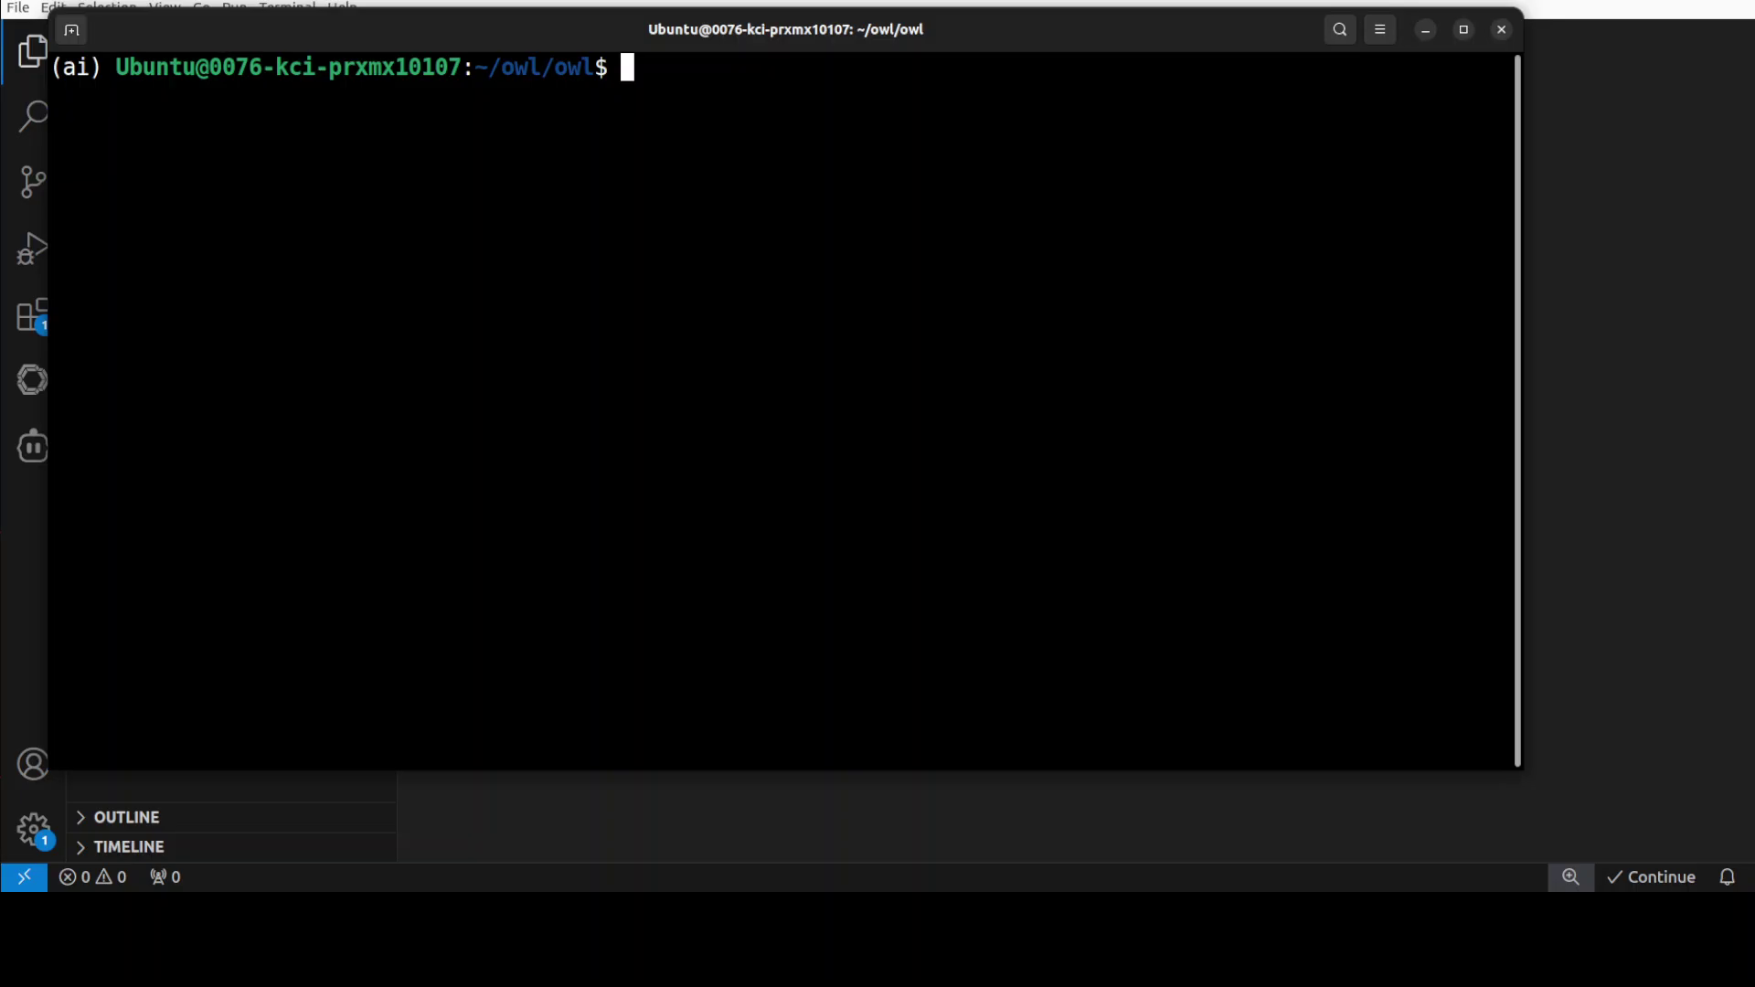
{"action": "type", "text": "ls"}
{"action": "key", "text": "Return"}
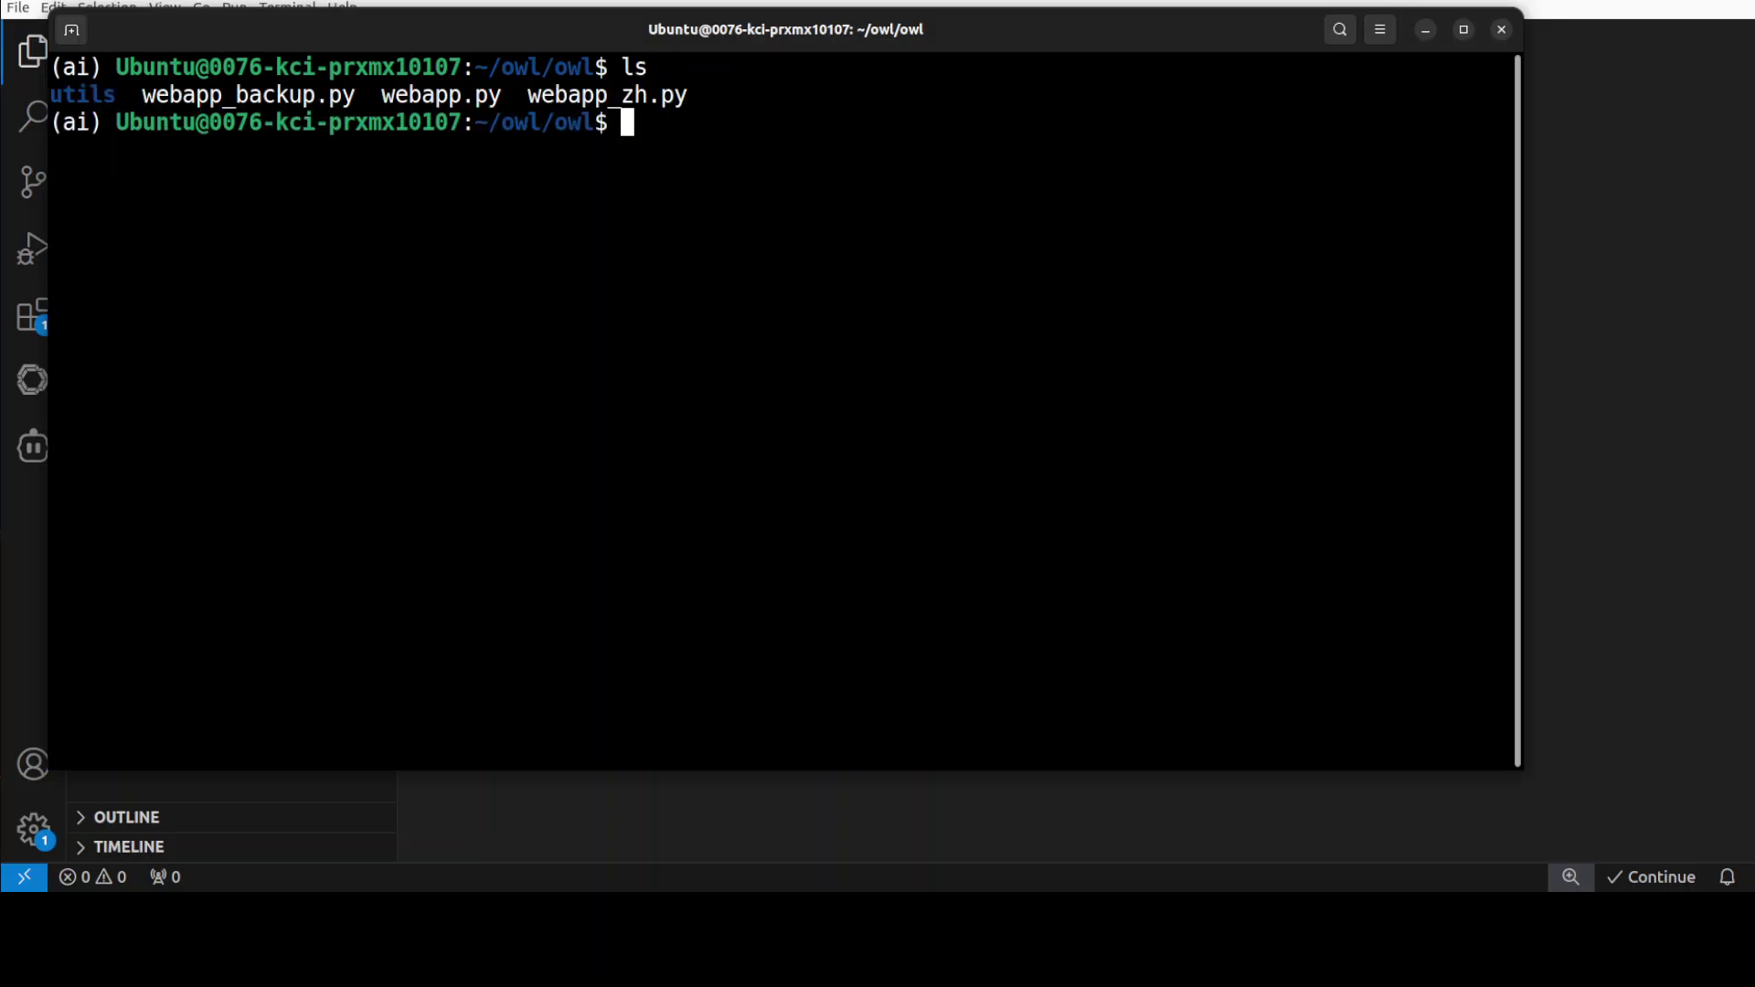
{"action": "type", "text": "cd ."}
{"action": "key", "text": "BackSpace"}
{"action": "key", "text": "BackSpace"}
{"action": "key", "text": "BackSpace"}
{"action": "key", "text": "BackSpace"}
{"action": "type", "text": "cd .."}
{"action": "key", "text": "Return"}
Launch the OWL web app with the pasted webapp.py command and open a new browser tab.
{"action": "type", "text": "clear"}
{"action": "key", "text": "Return"}
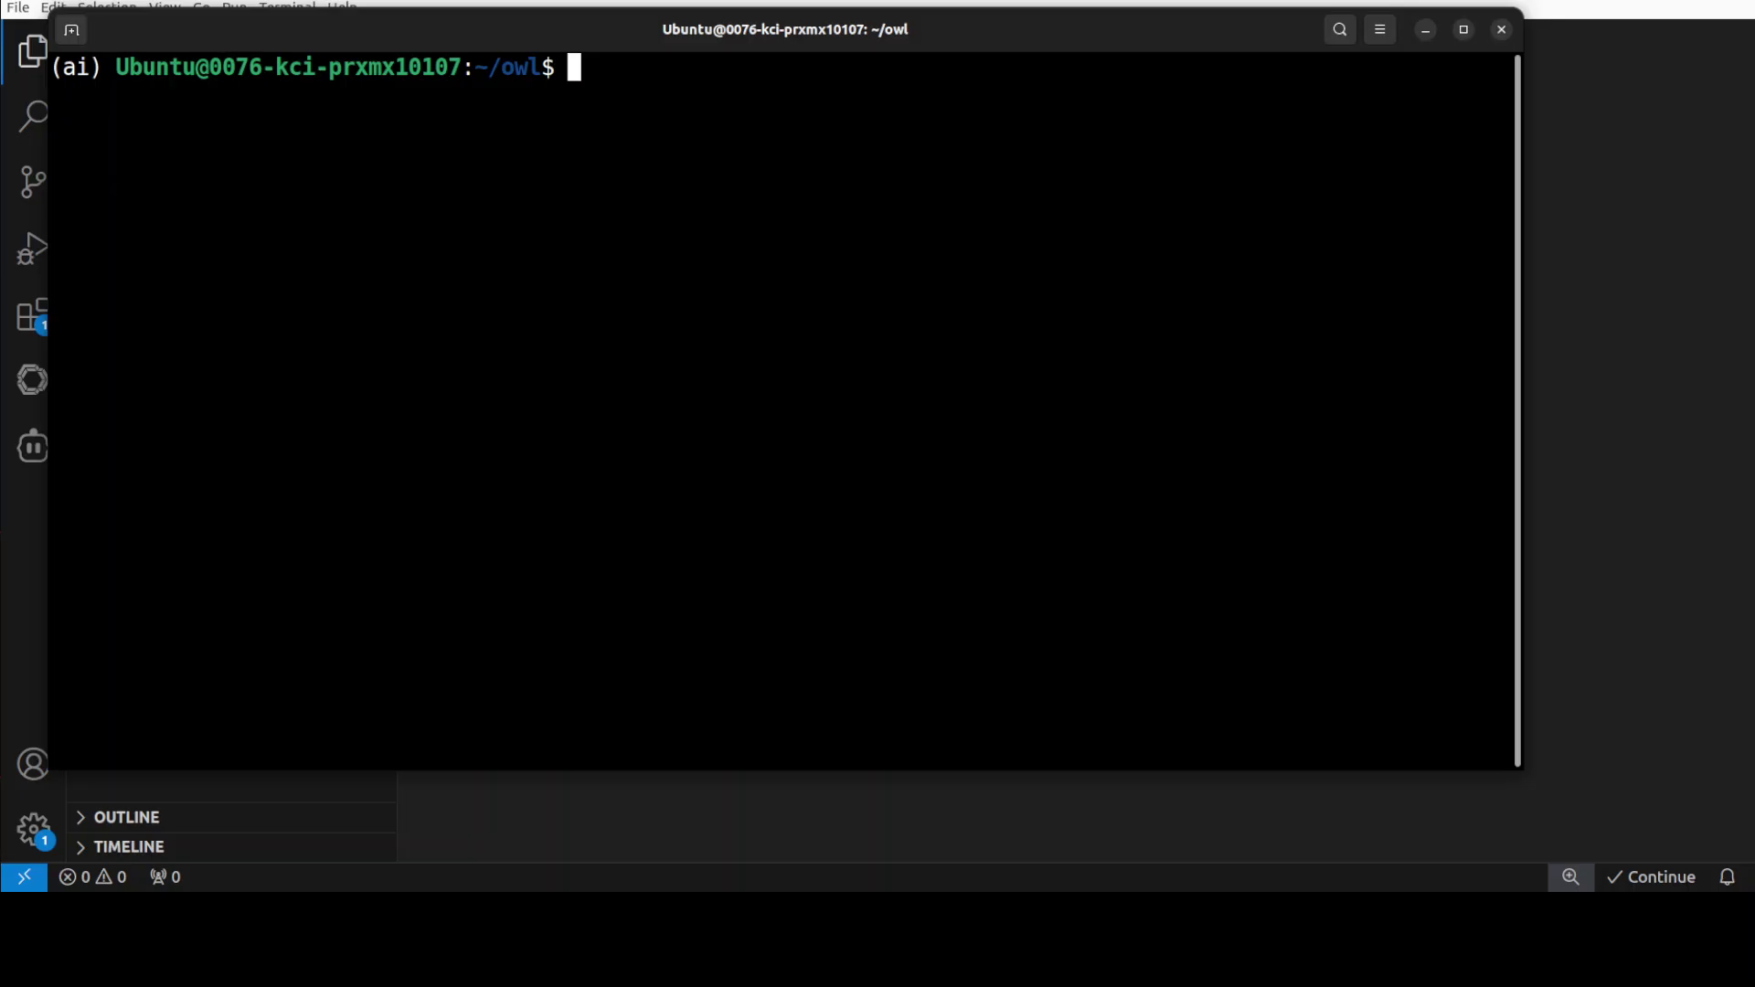
{"action": "right_click", "coordinate": [653, 219]}
{"action": "left_click", "coordinate": [740, 277]}
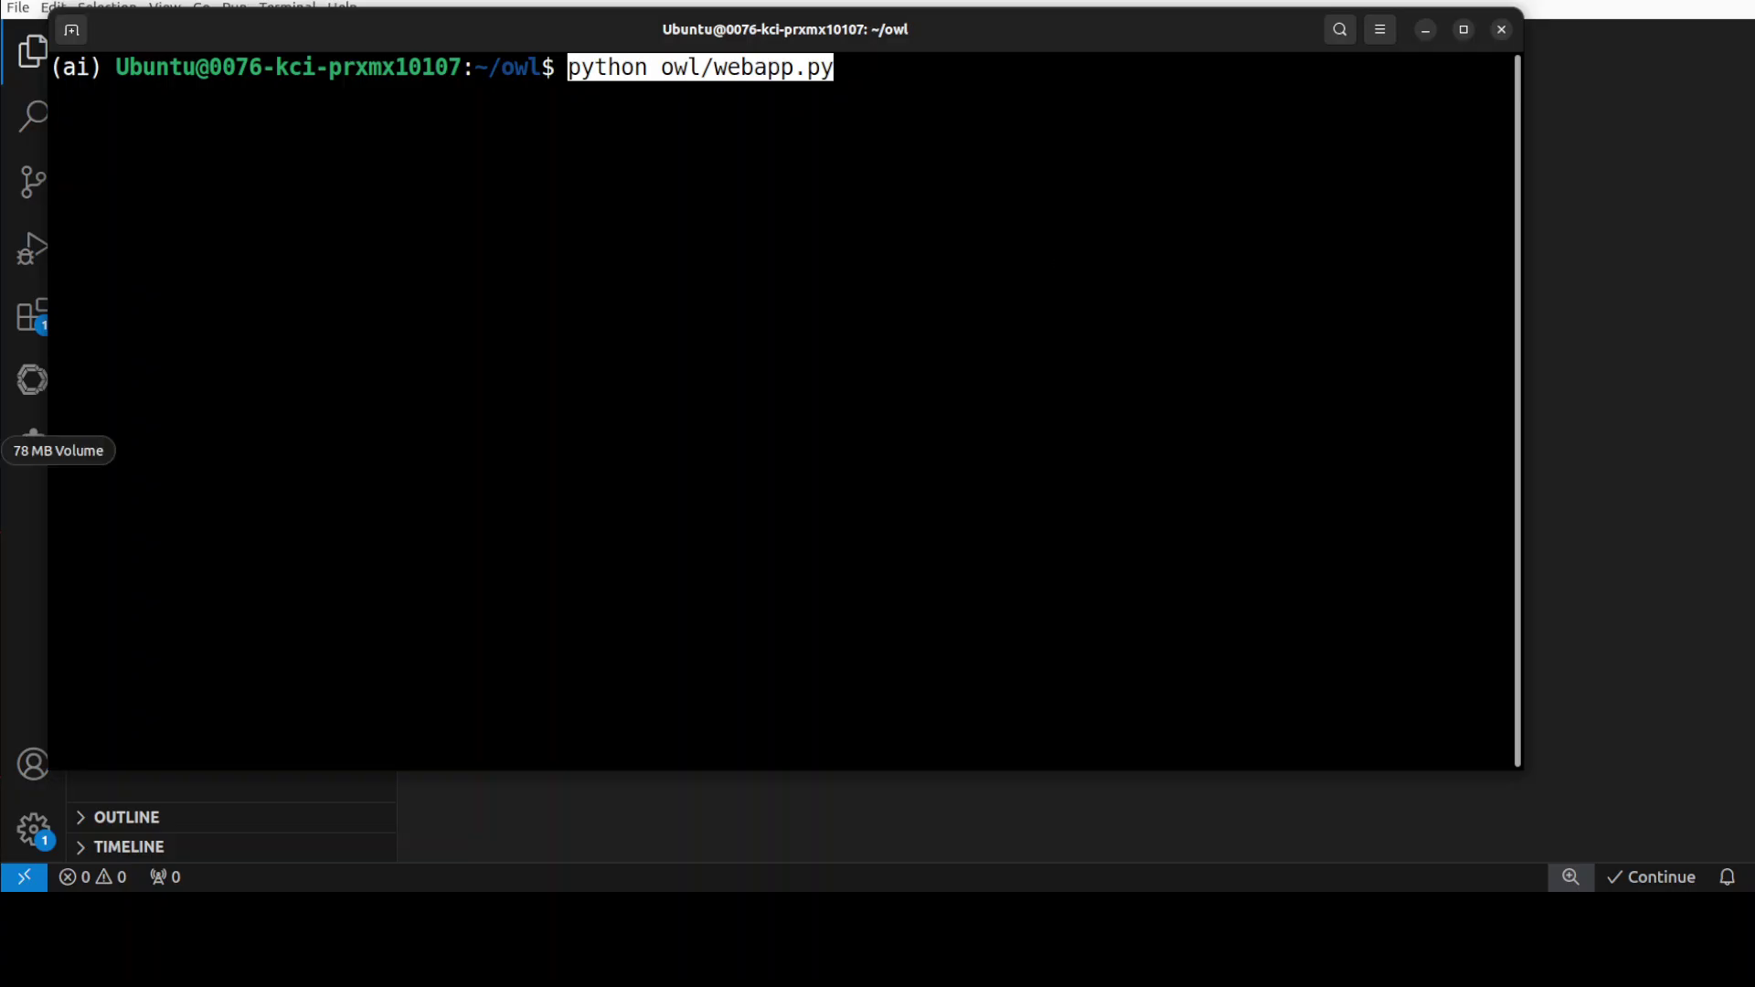
{"action": "key", "text": "Return"}
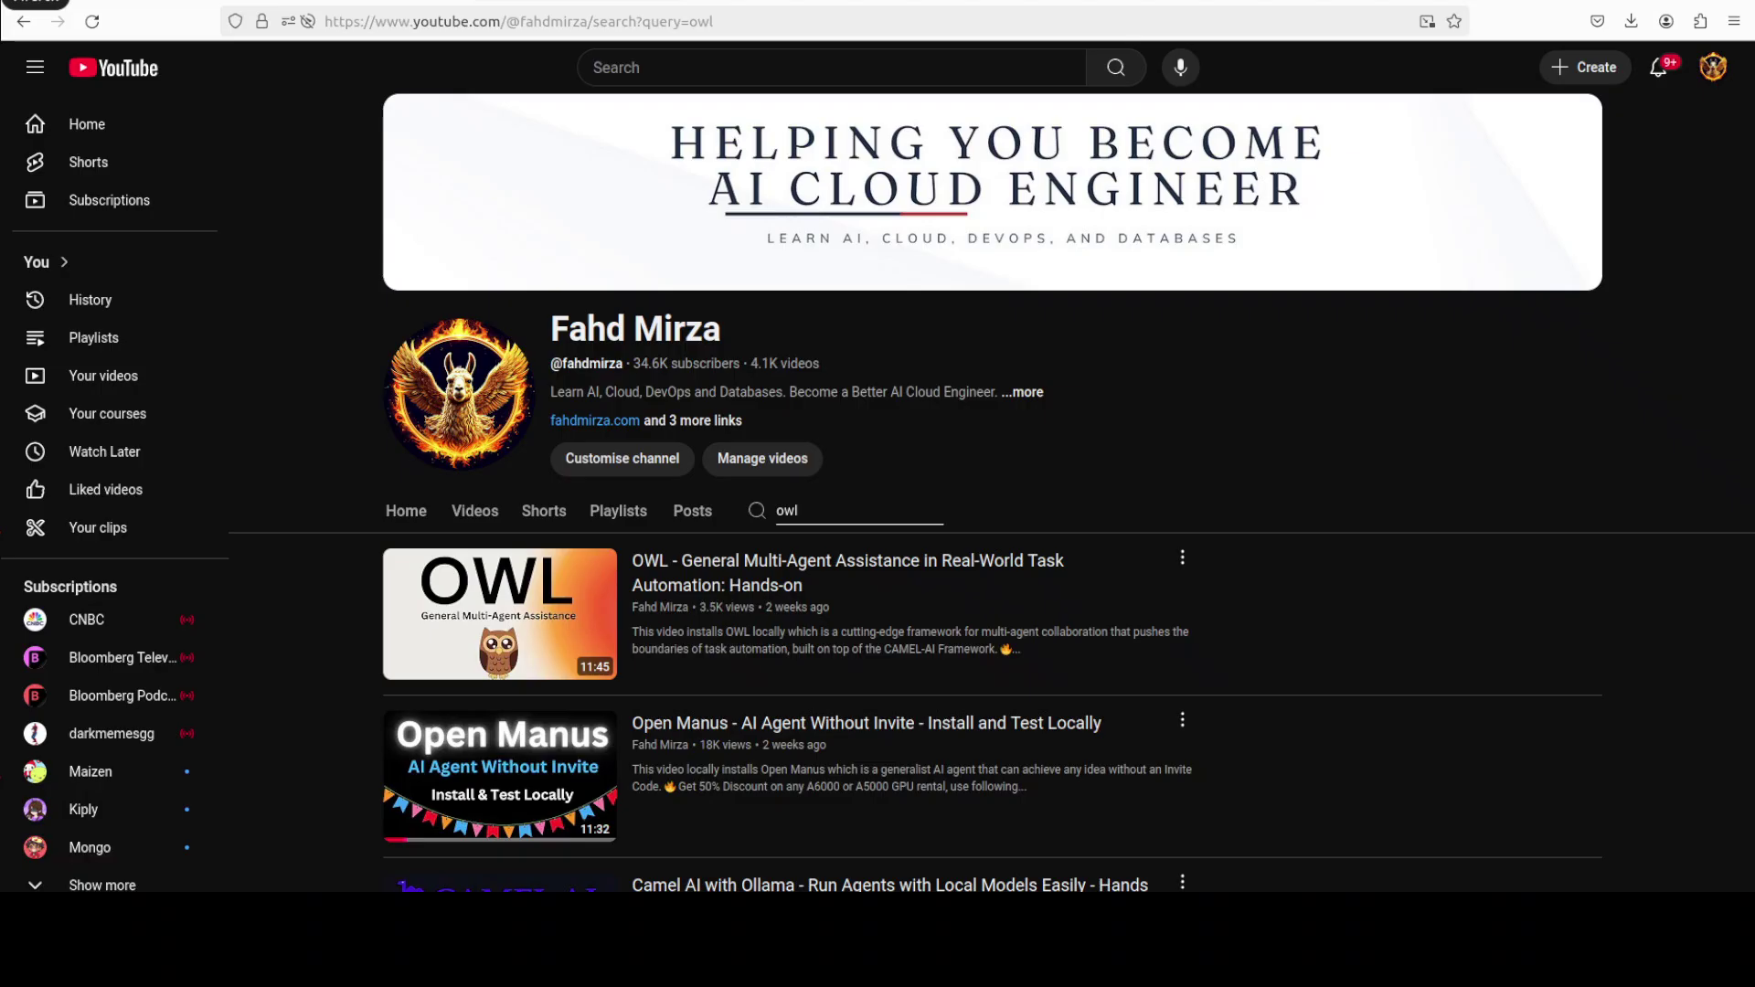
{"action": "key", "text": "ctrl+t"}
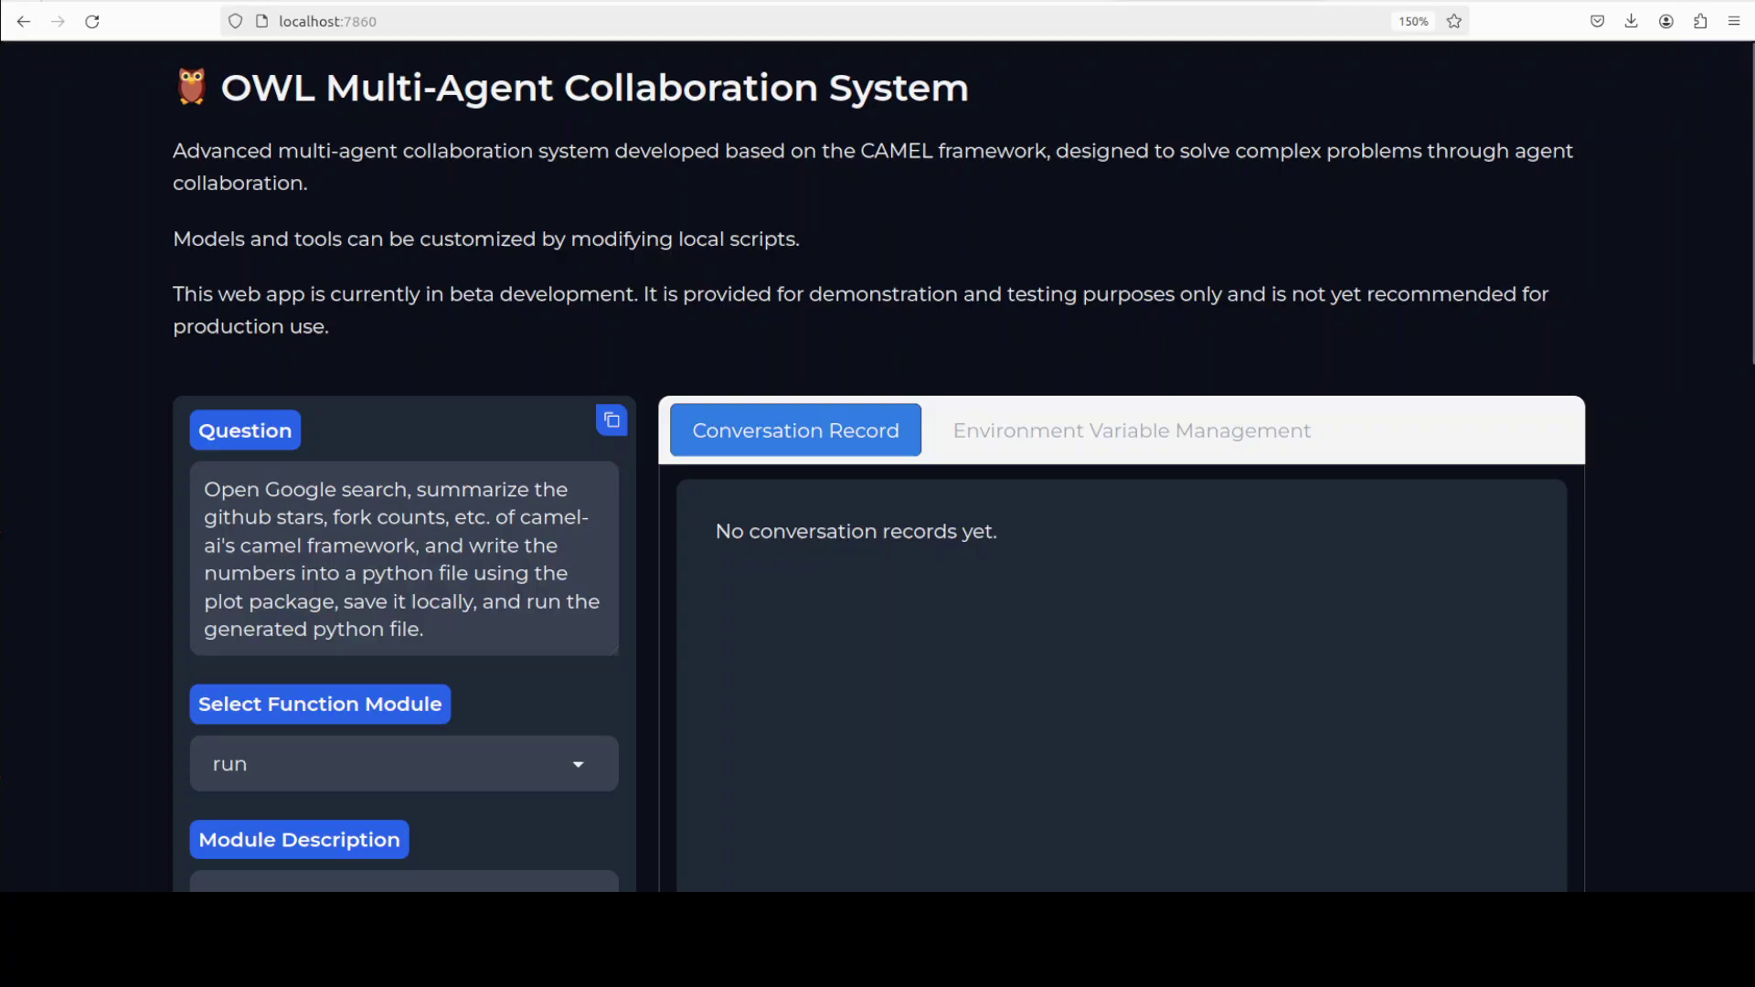
Reduce Firefox's page zoom from 150% to 120% through the main menu.
{"action": "left_click", "coordinate": [1735, 28]}
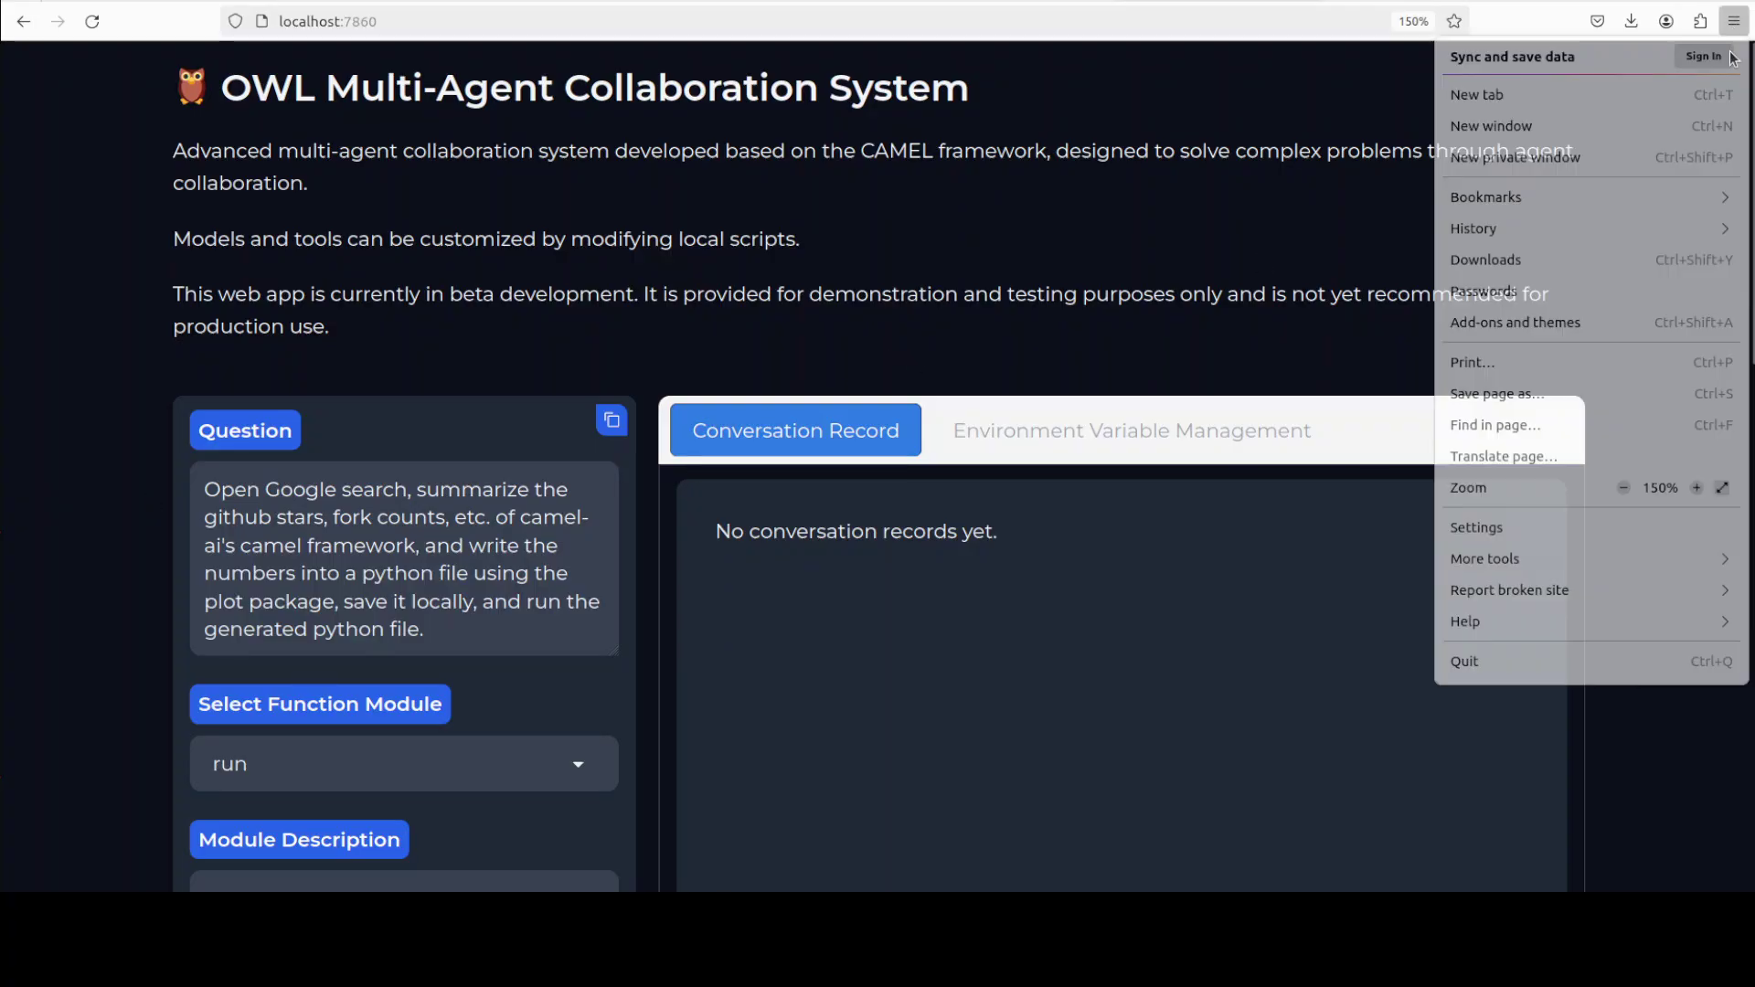
{"action": "left_click", "coordinate": [1625, 490]}
{"action": "left_click", "coordinate": [1625, 490]}
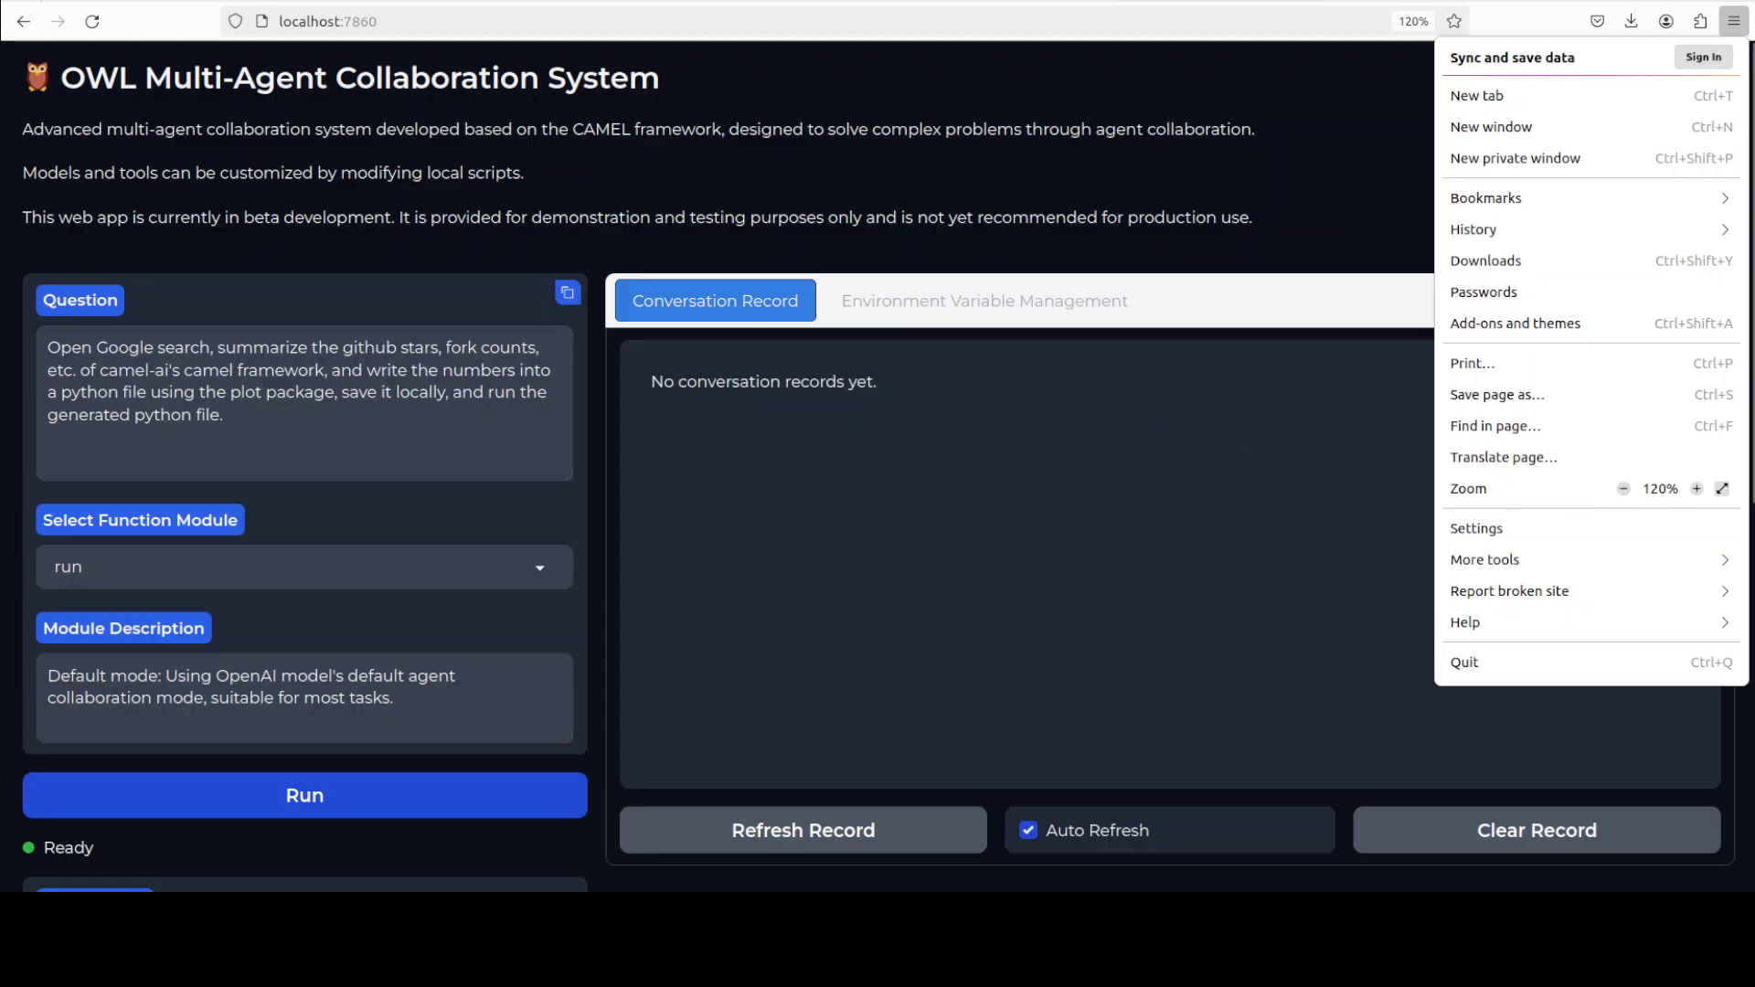
{"action": "left_click", "coordinate": [1023, 168]}
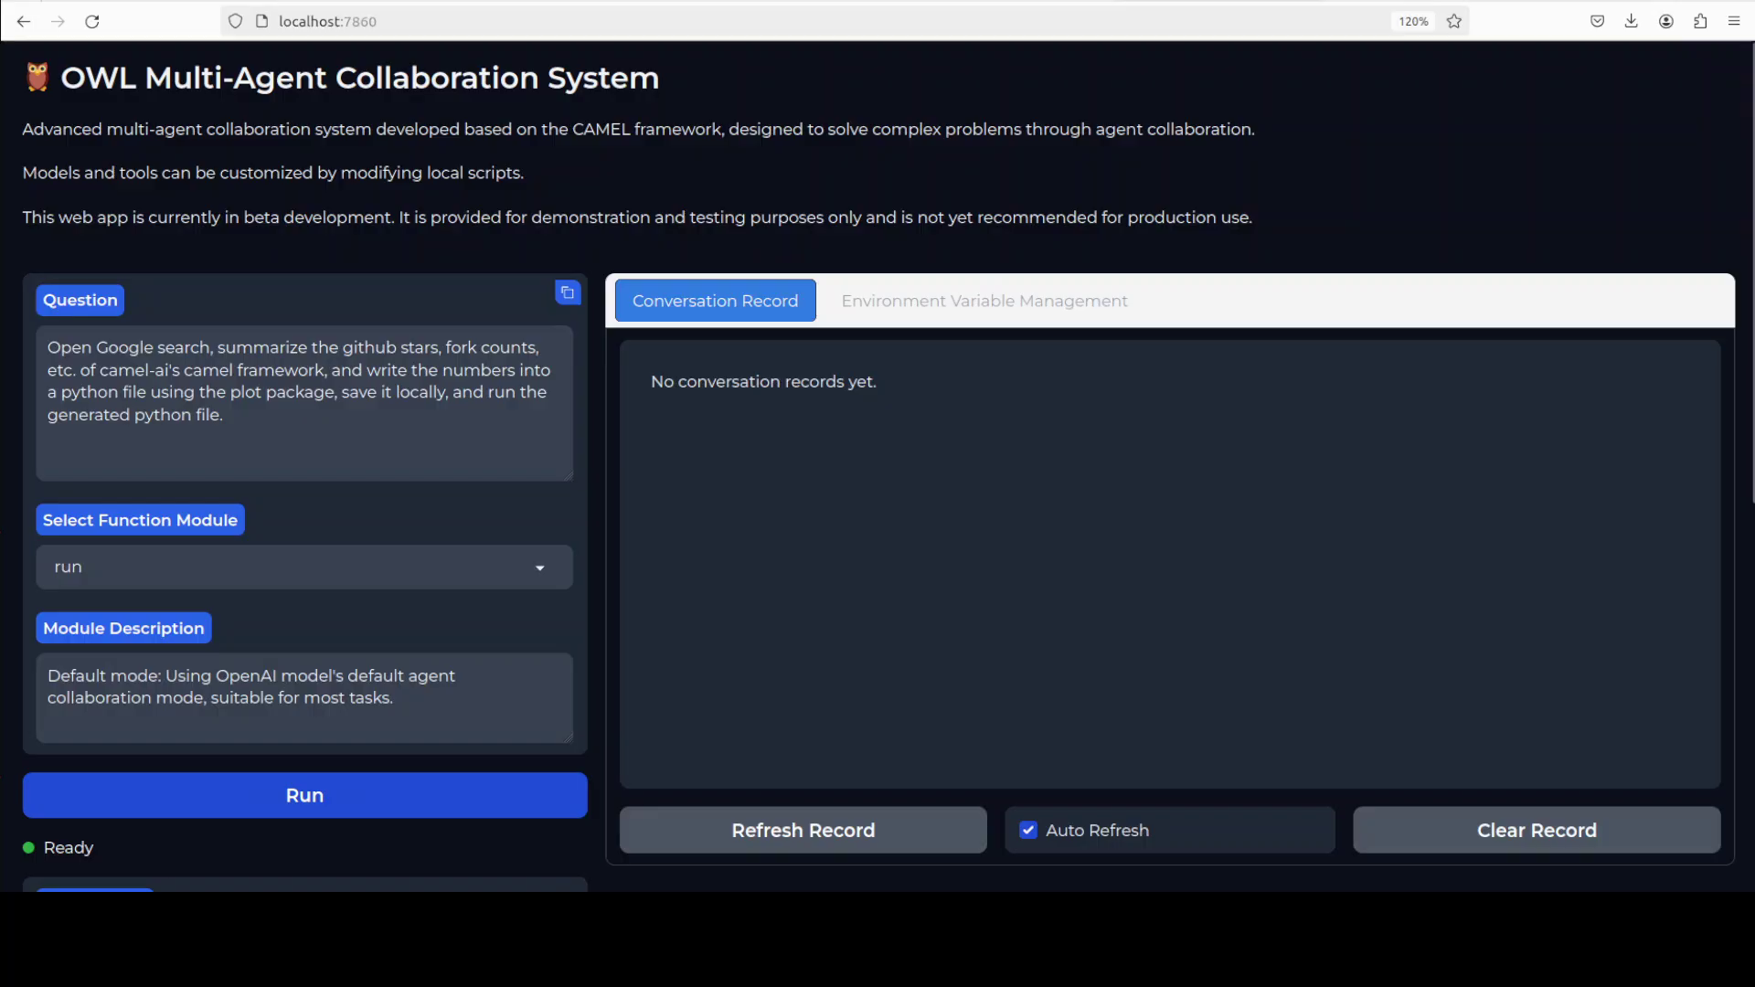
{"action": "left_click", "coordinate": [539, 571]}
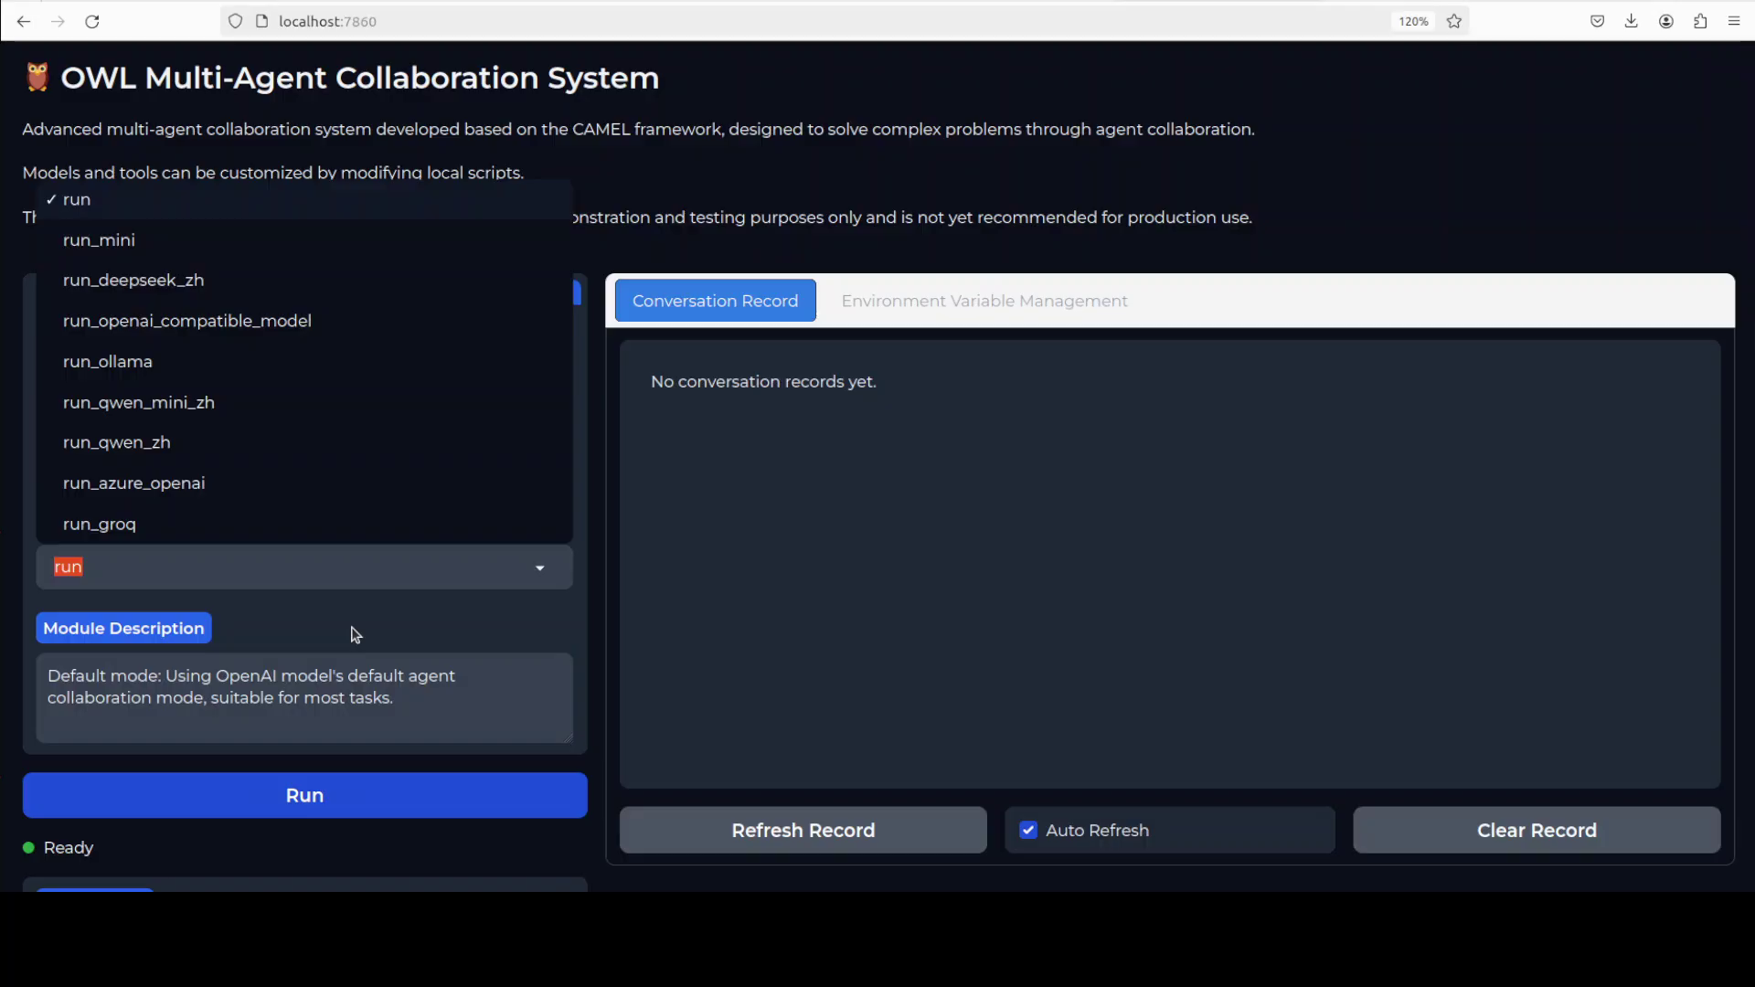
{"action": "left_click", "coordinate": [356, 635]}
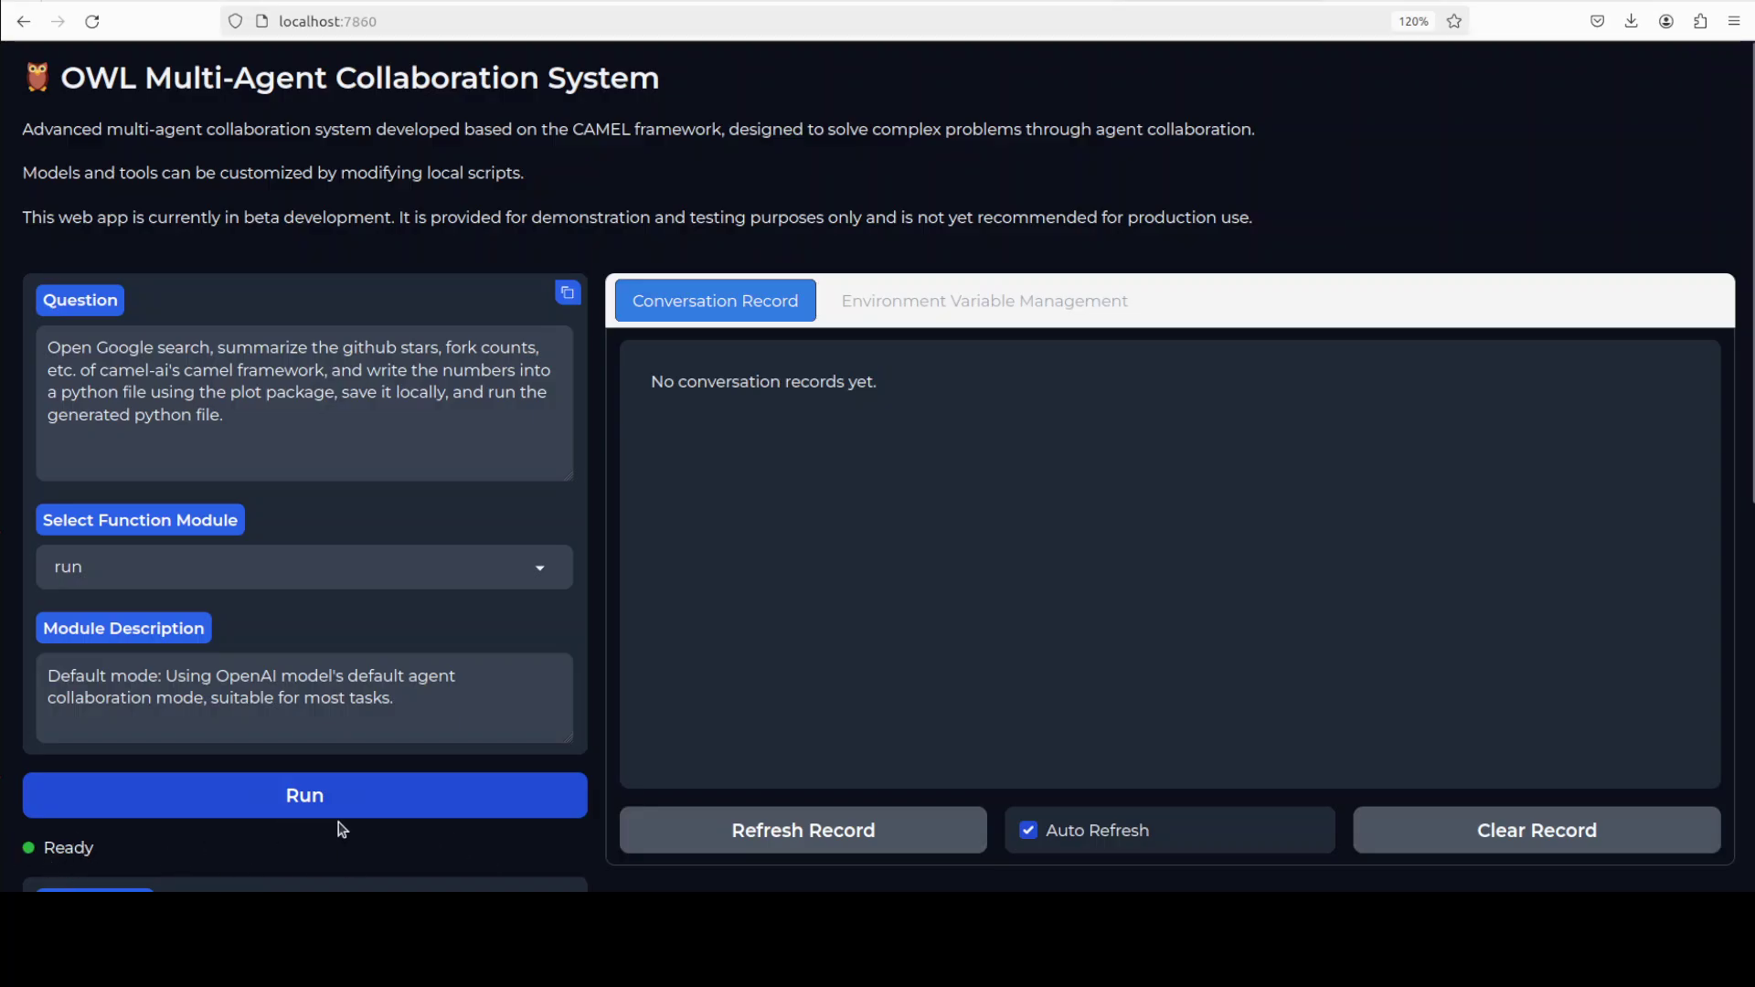
{"action": "scroll", "coordinate": [427, 832], "scroll_direction": "down", "scroll_amount": 3}
{"action": "scroll", "coordinate": [427, 831], "scroll_direction": "down", "scroll_amount": 3}
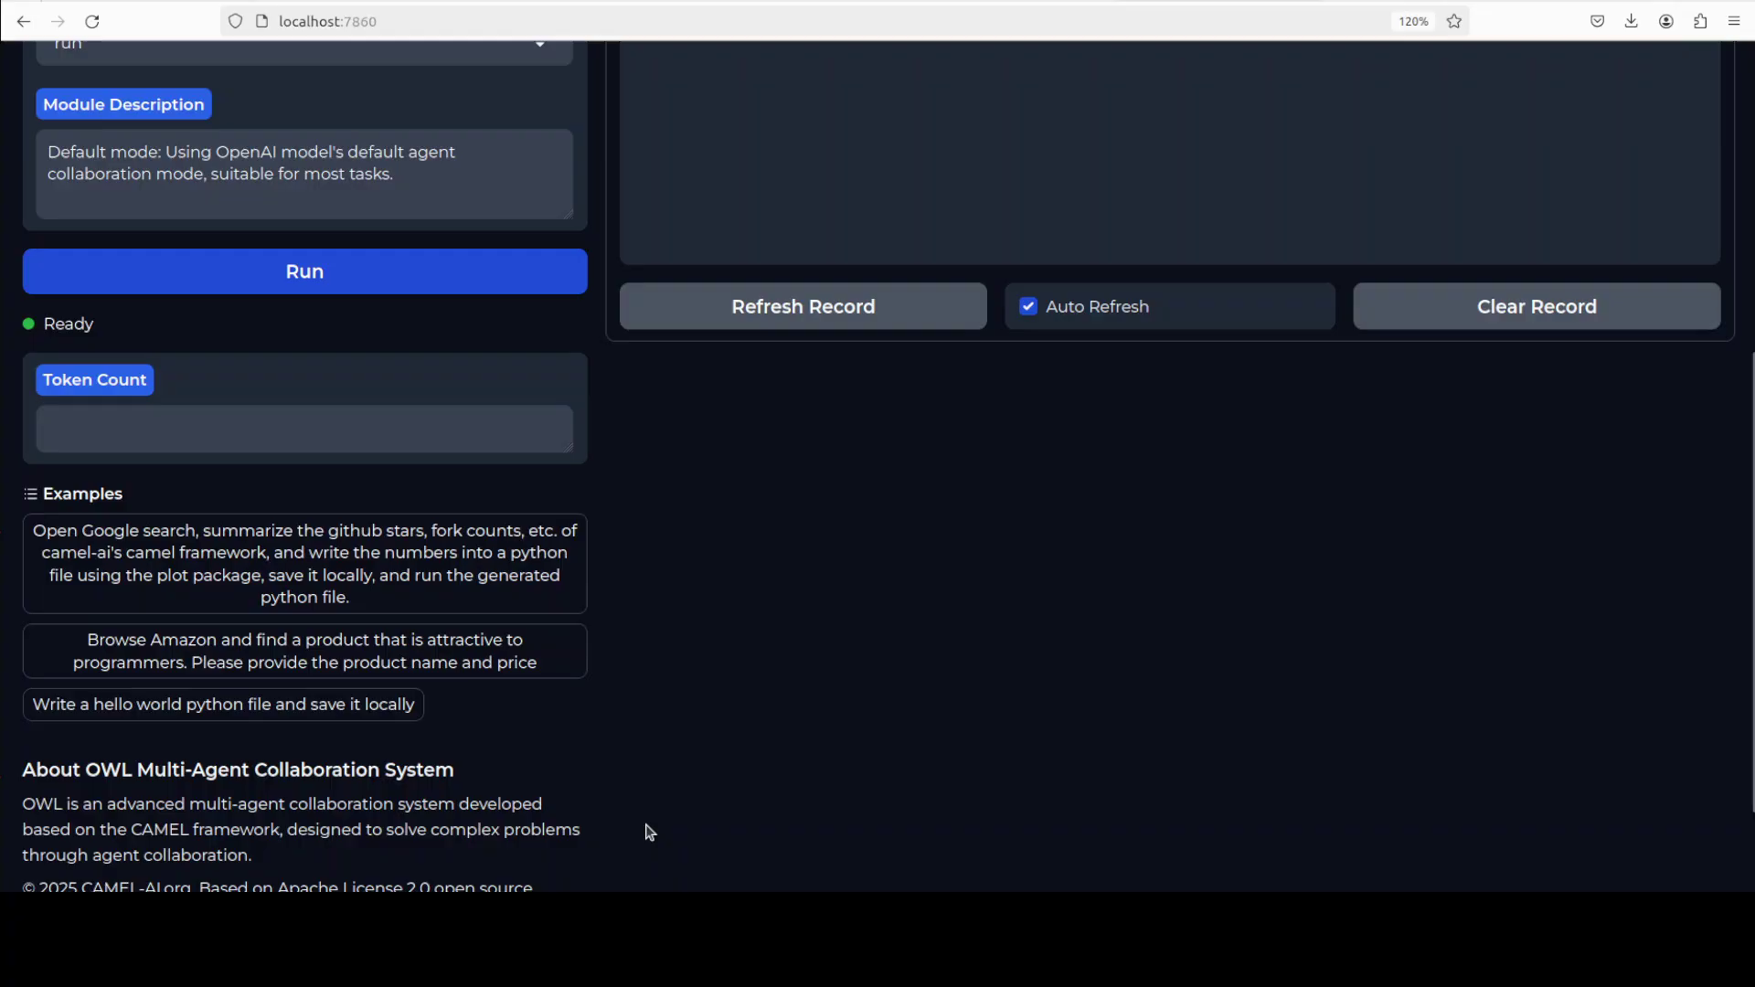
{"action": "scroll", "coordinate": [711, 738], "scroll_direction": "down", "scroll_amount": 2}
{"action": "scroll", "coordinate": [710, 738], "scroll_direction": "up", "scroll_amount": 7}
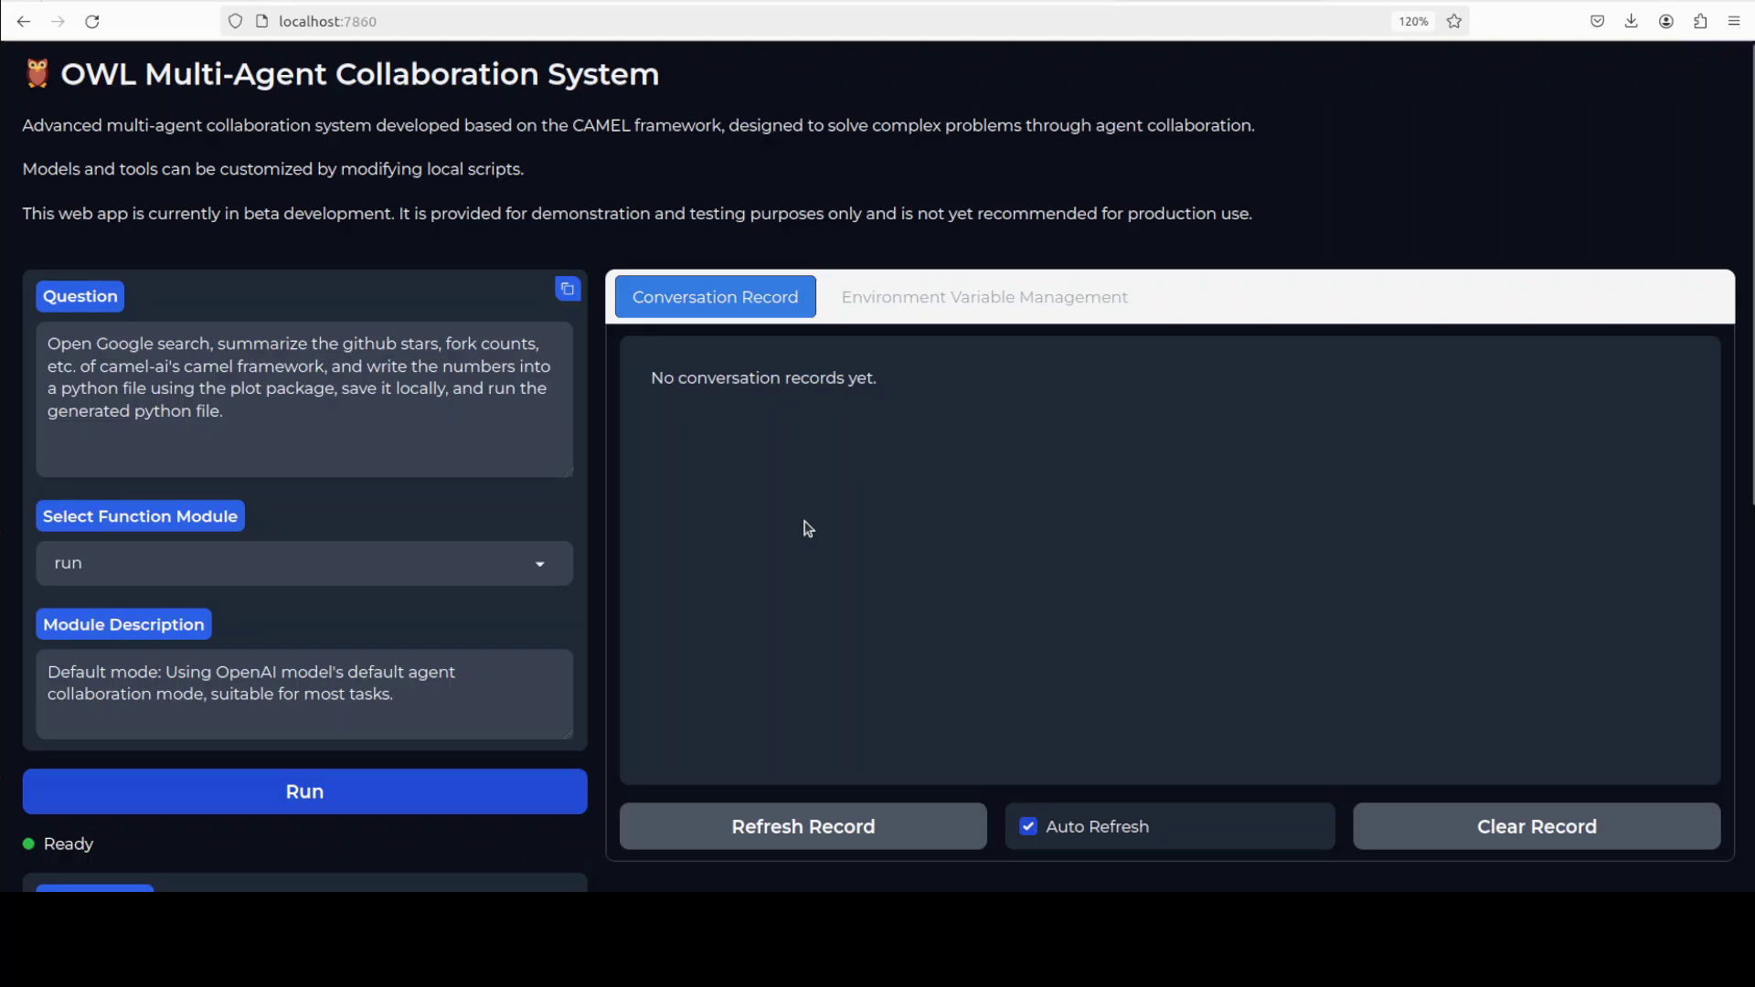
Run the agents on the camel-ai GitHub stats task and follow the record until the bar chart appears.
{"action": "left_click", "coordinate": [223, 795]}
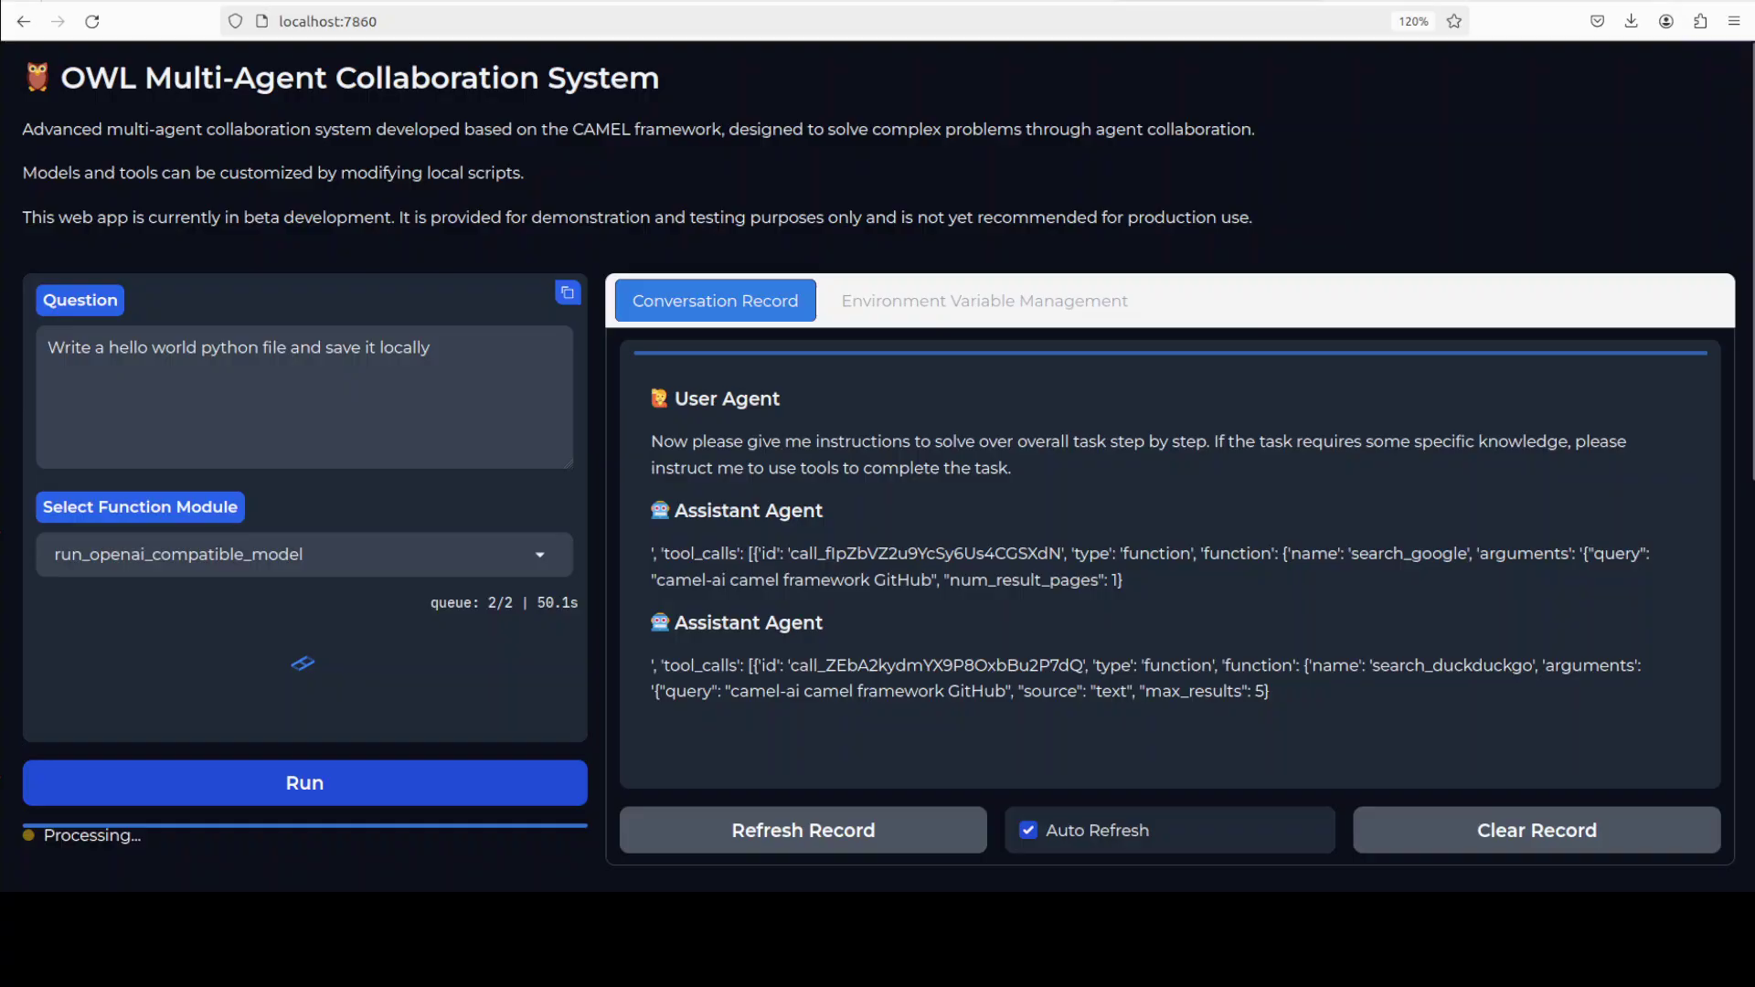
{"action": "scroll", "coordinate": [878, 457], "scroll_direction": "down", "scroll_amount": 5}
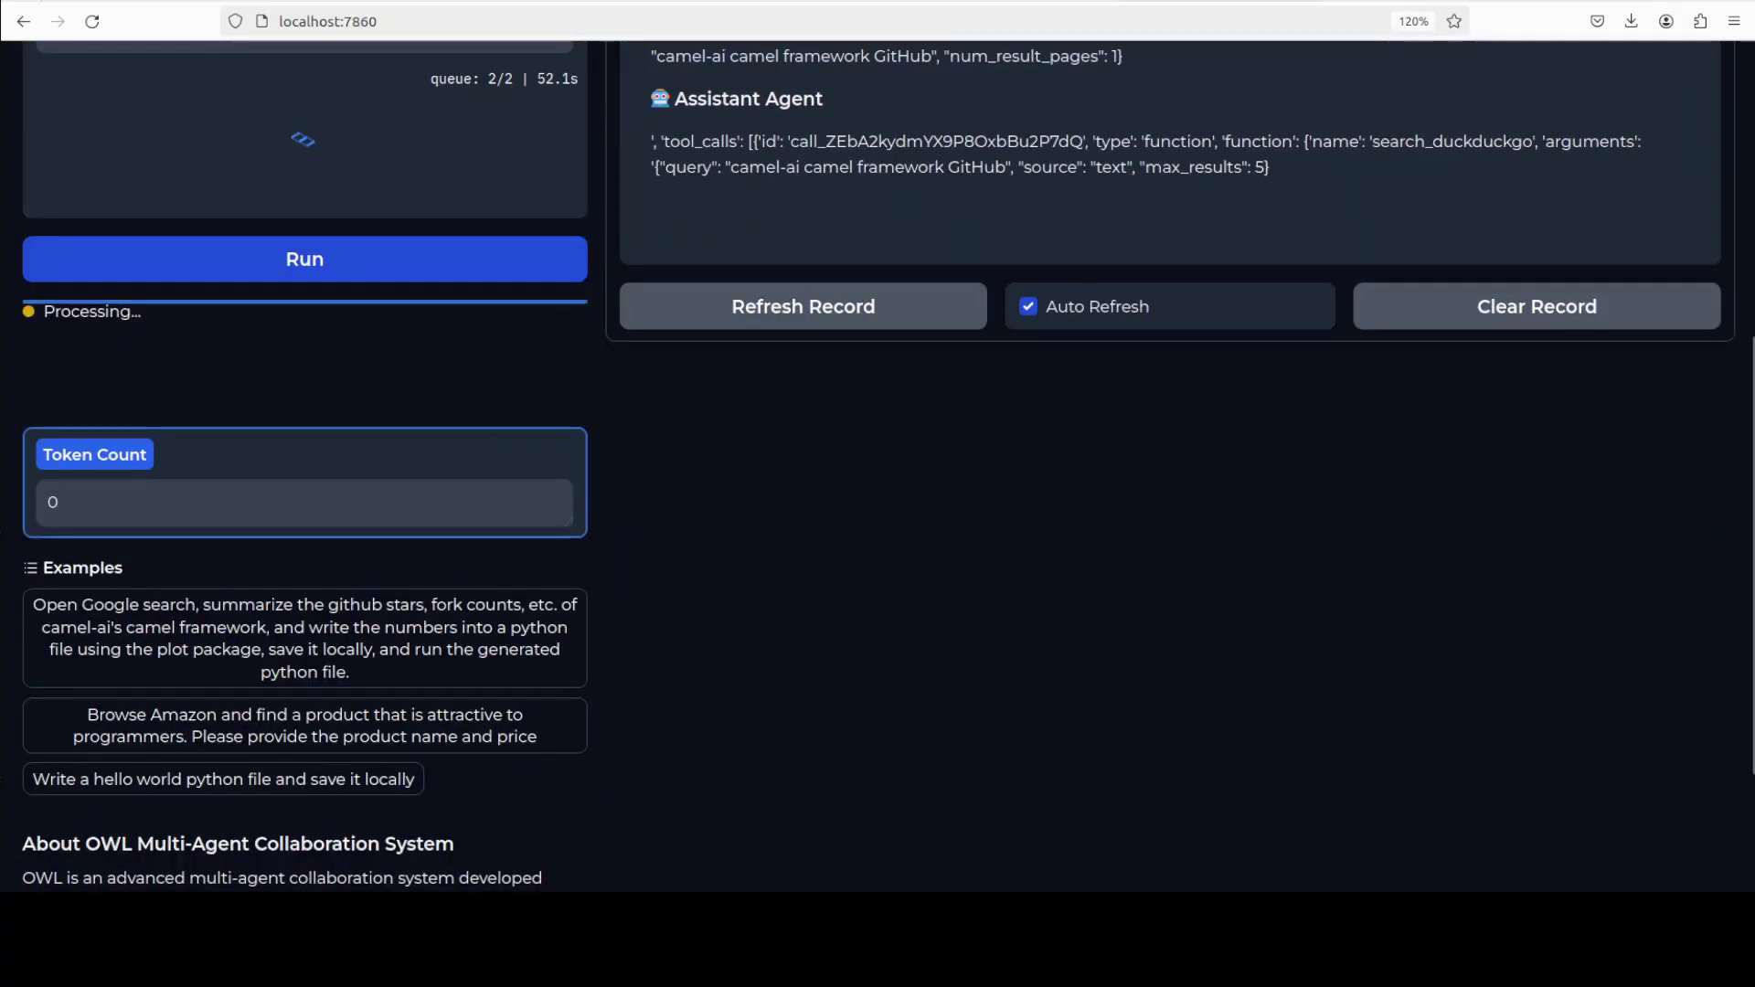
{"action": "scroll", "coordinate": [878, 457], "scroll_direction": "down", "scroll_amount": 2}
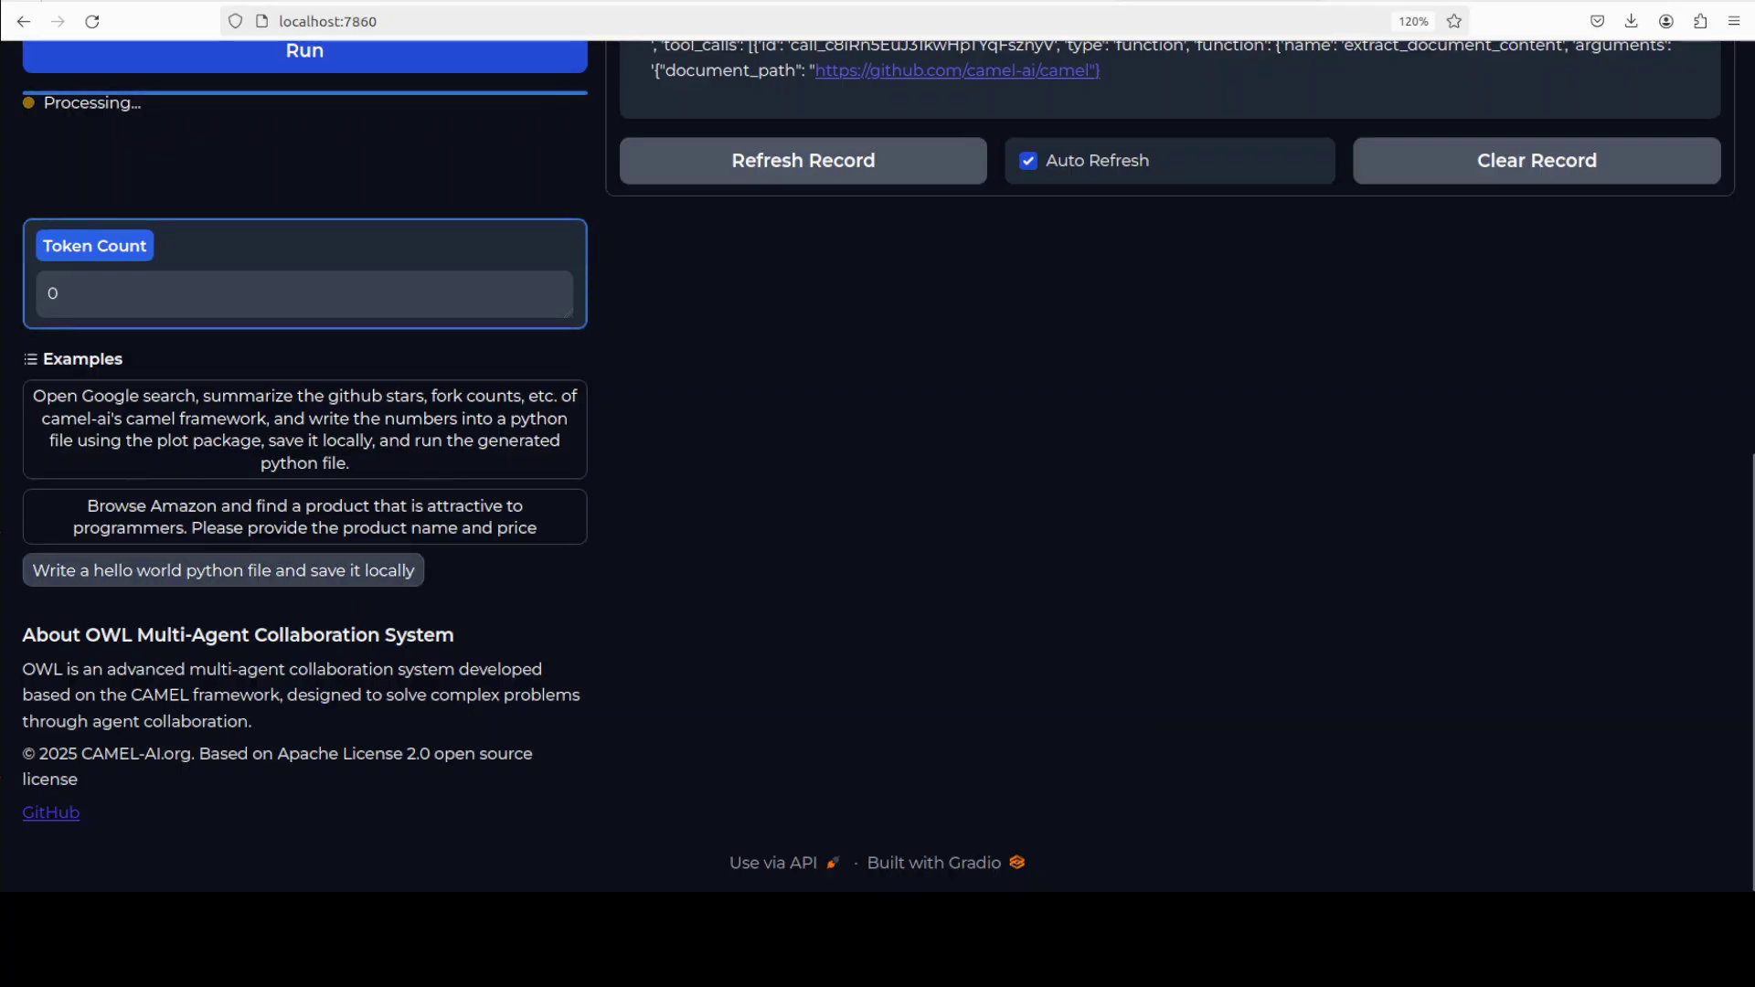
{"action": "scroll", "coordinate": [878, 457], "scroll_direction": "up", "scroll_amount": 5}
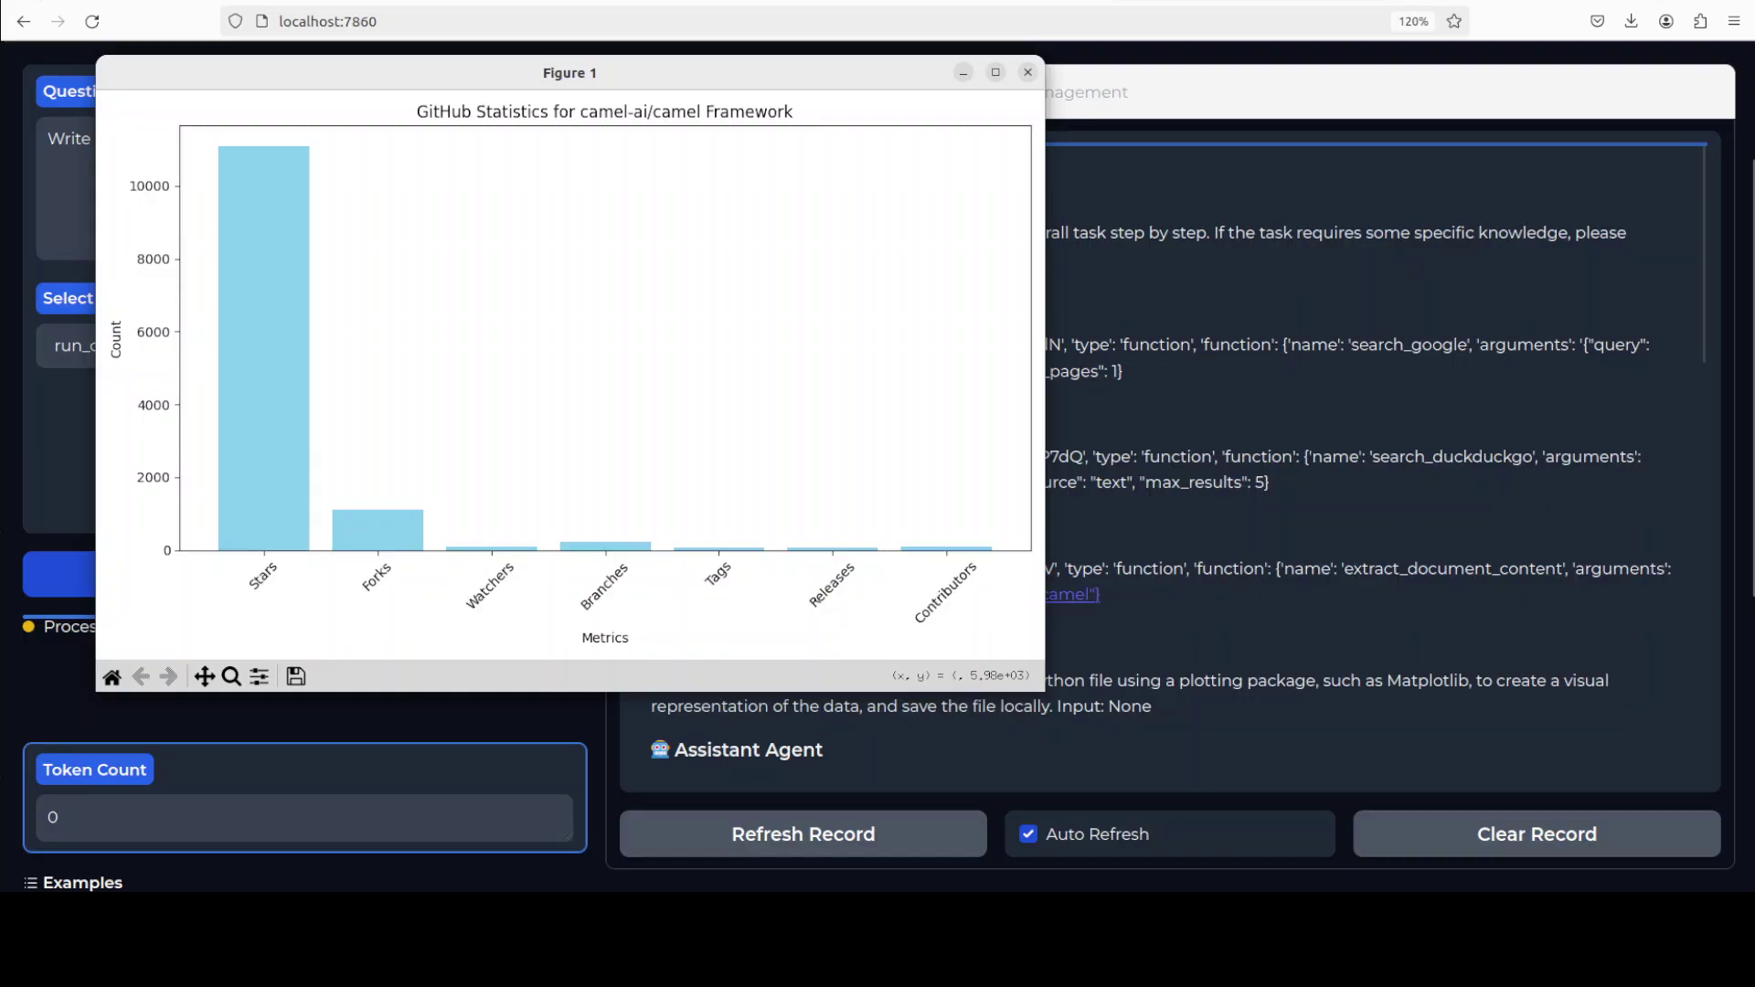
Close the Figure 1 chart and scroll the Conversation Record to the plot_github_stats.py entries.
{"action": "left_click", "coordinate": [1028, 72]}
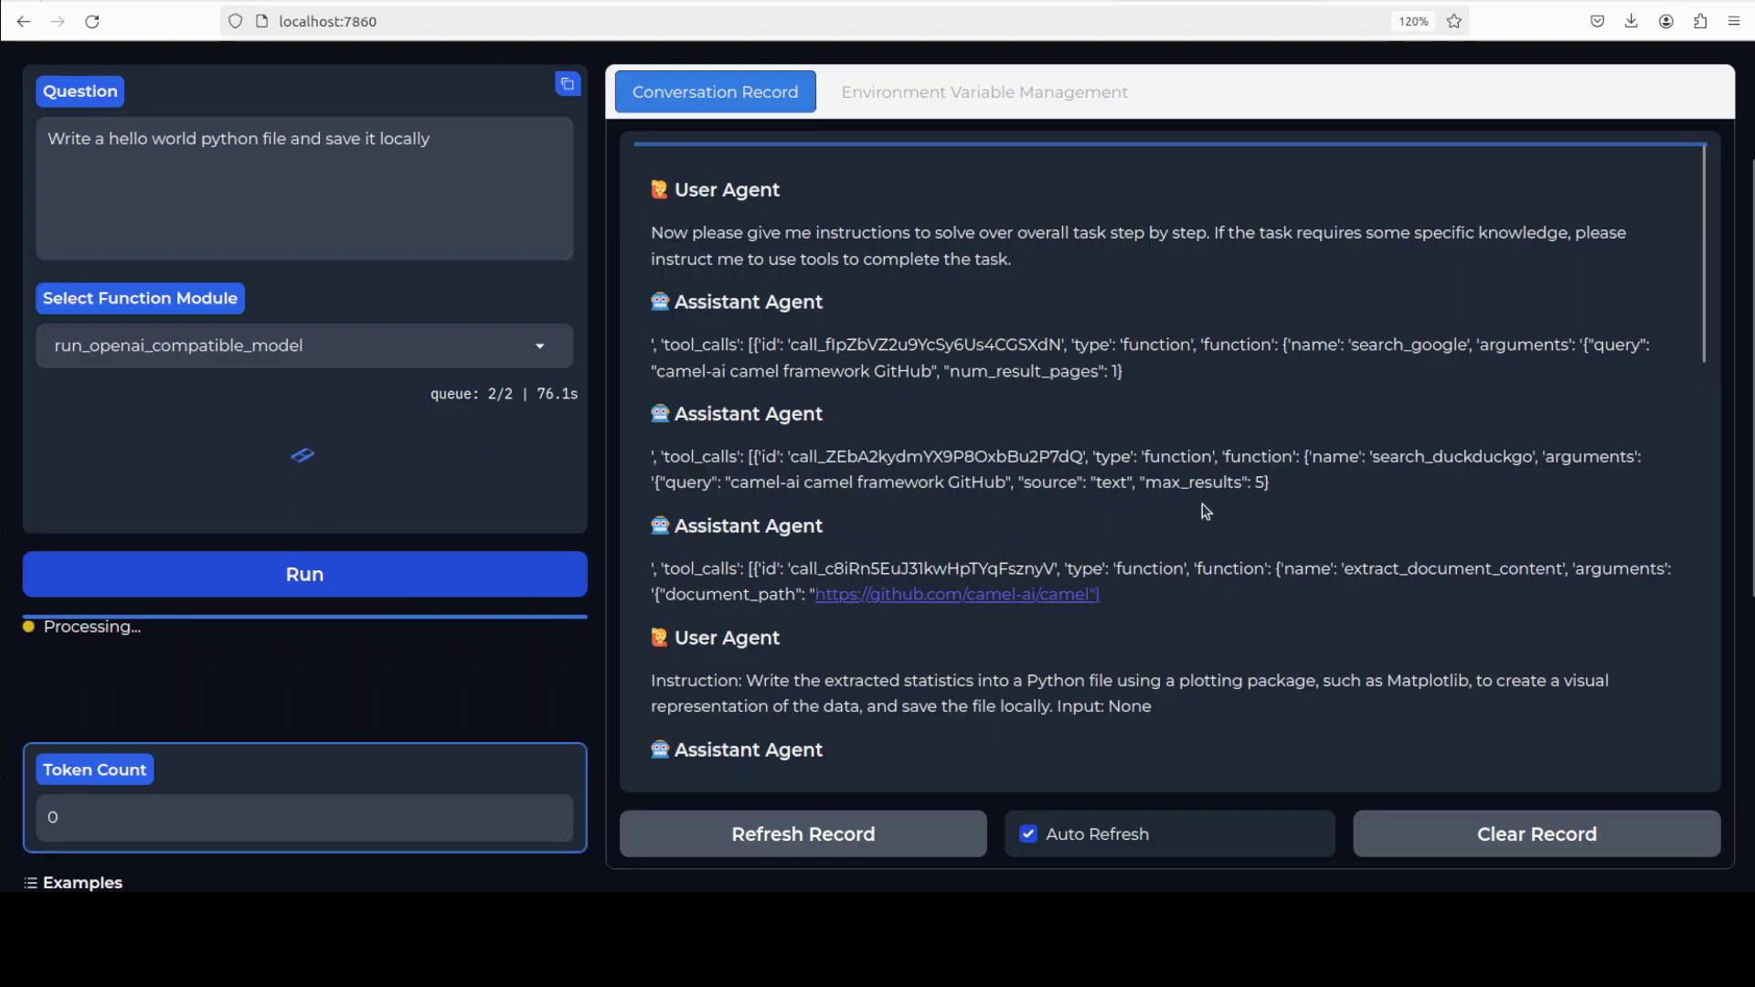
{"action": "scroll", "coordinate": [1303, 455], "scroll_direction": "down", "scroll_amount": 6}
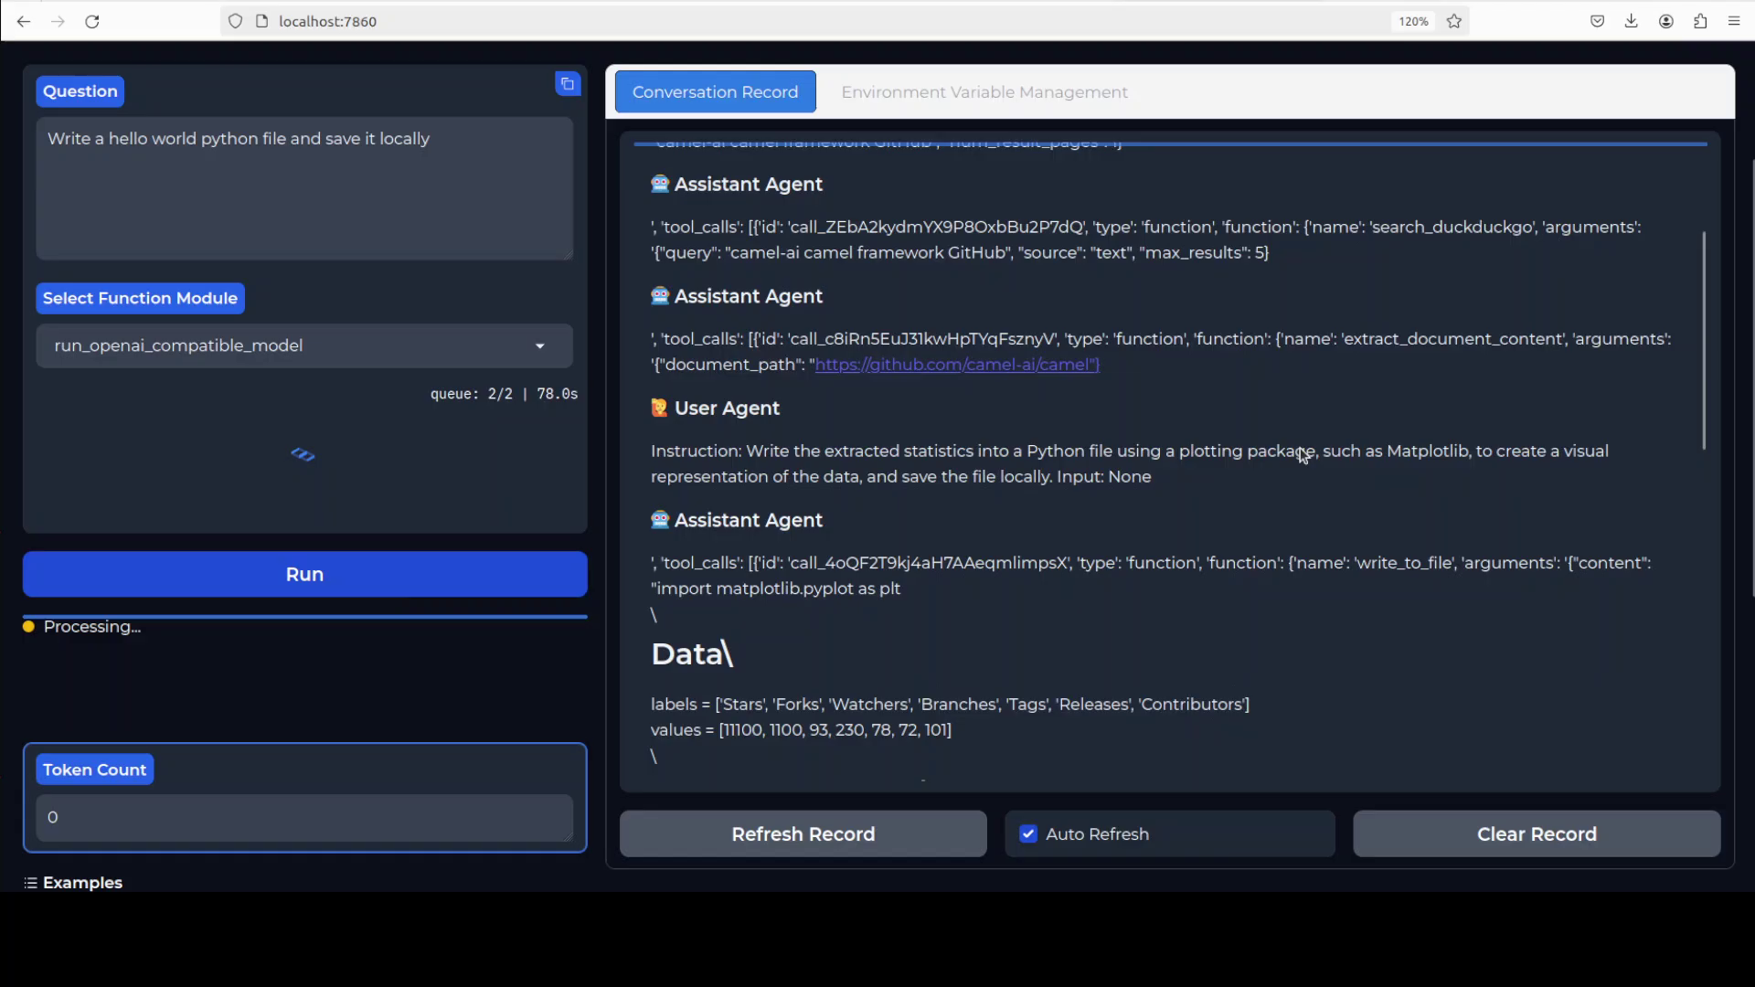
{"action": "scroll", "coordinate": [1303, 455], "scroll_direction": "down", "scroll_amount": 5}
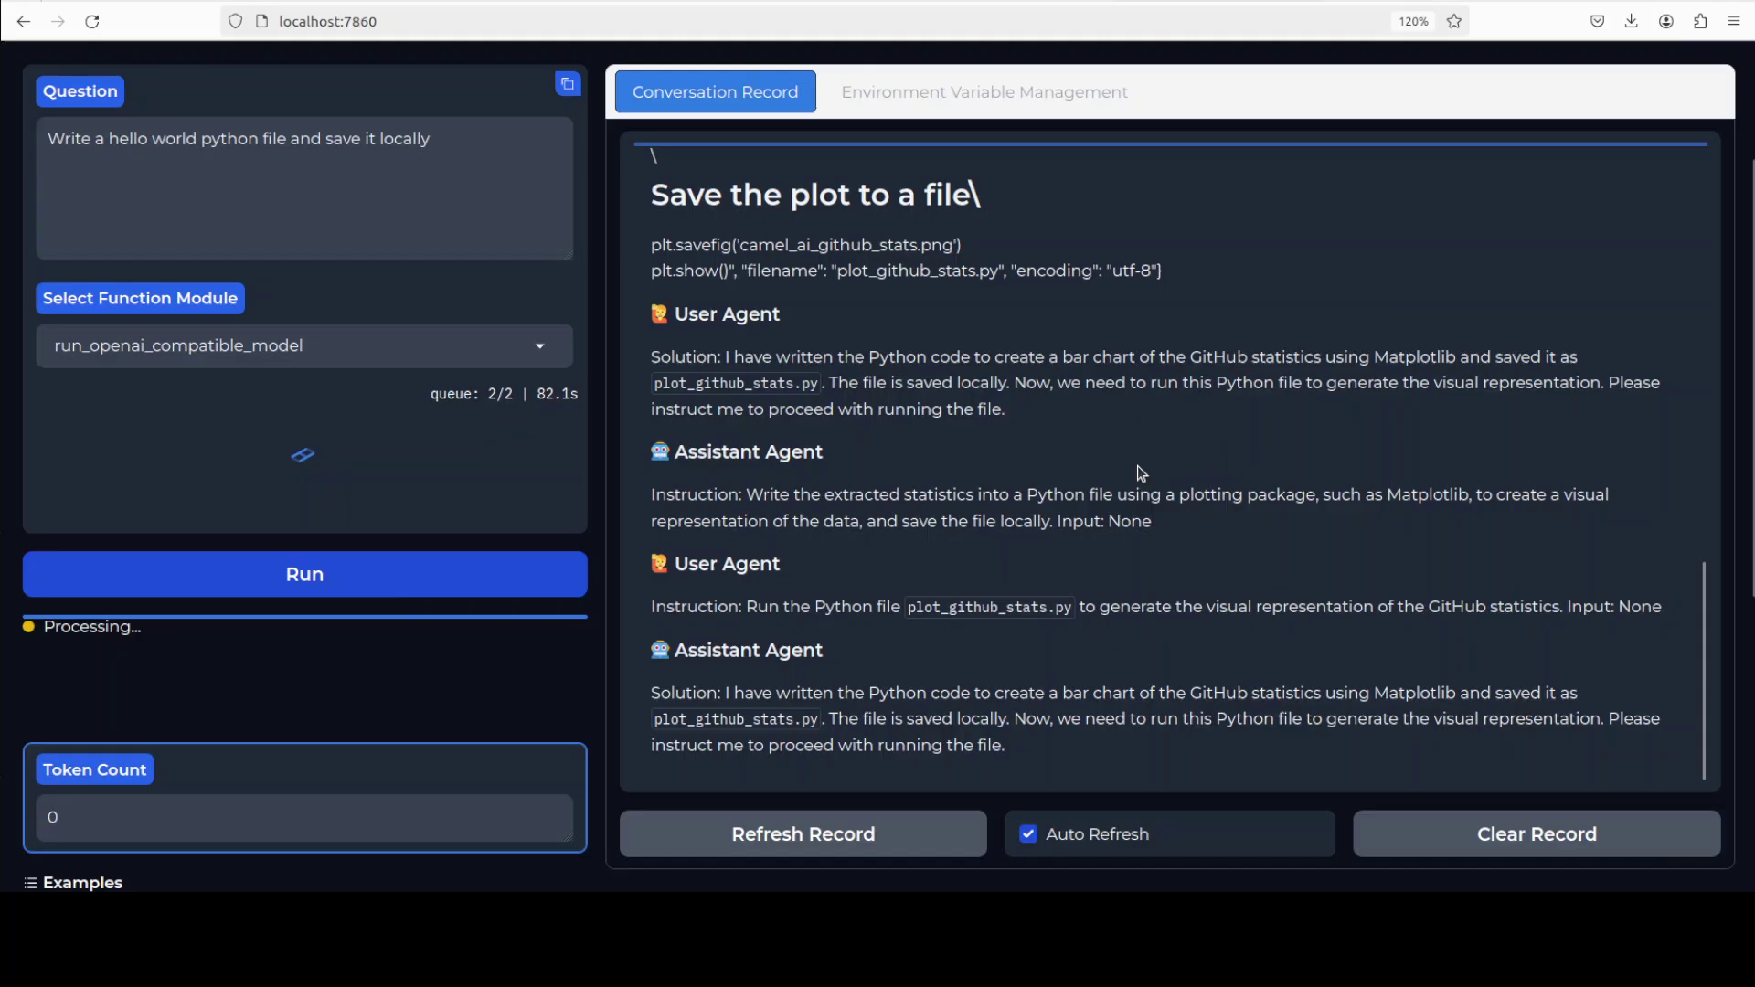
{"action": "scroll", "coordinate": [1137, 465], "scroll_direction": "down", "scroll_amount": 5}
{"action": "scroll", "coordinate": [1136, 465], "scroll_direction": "up", "scroll_amount": 3}
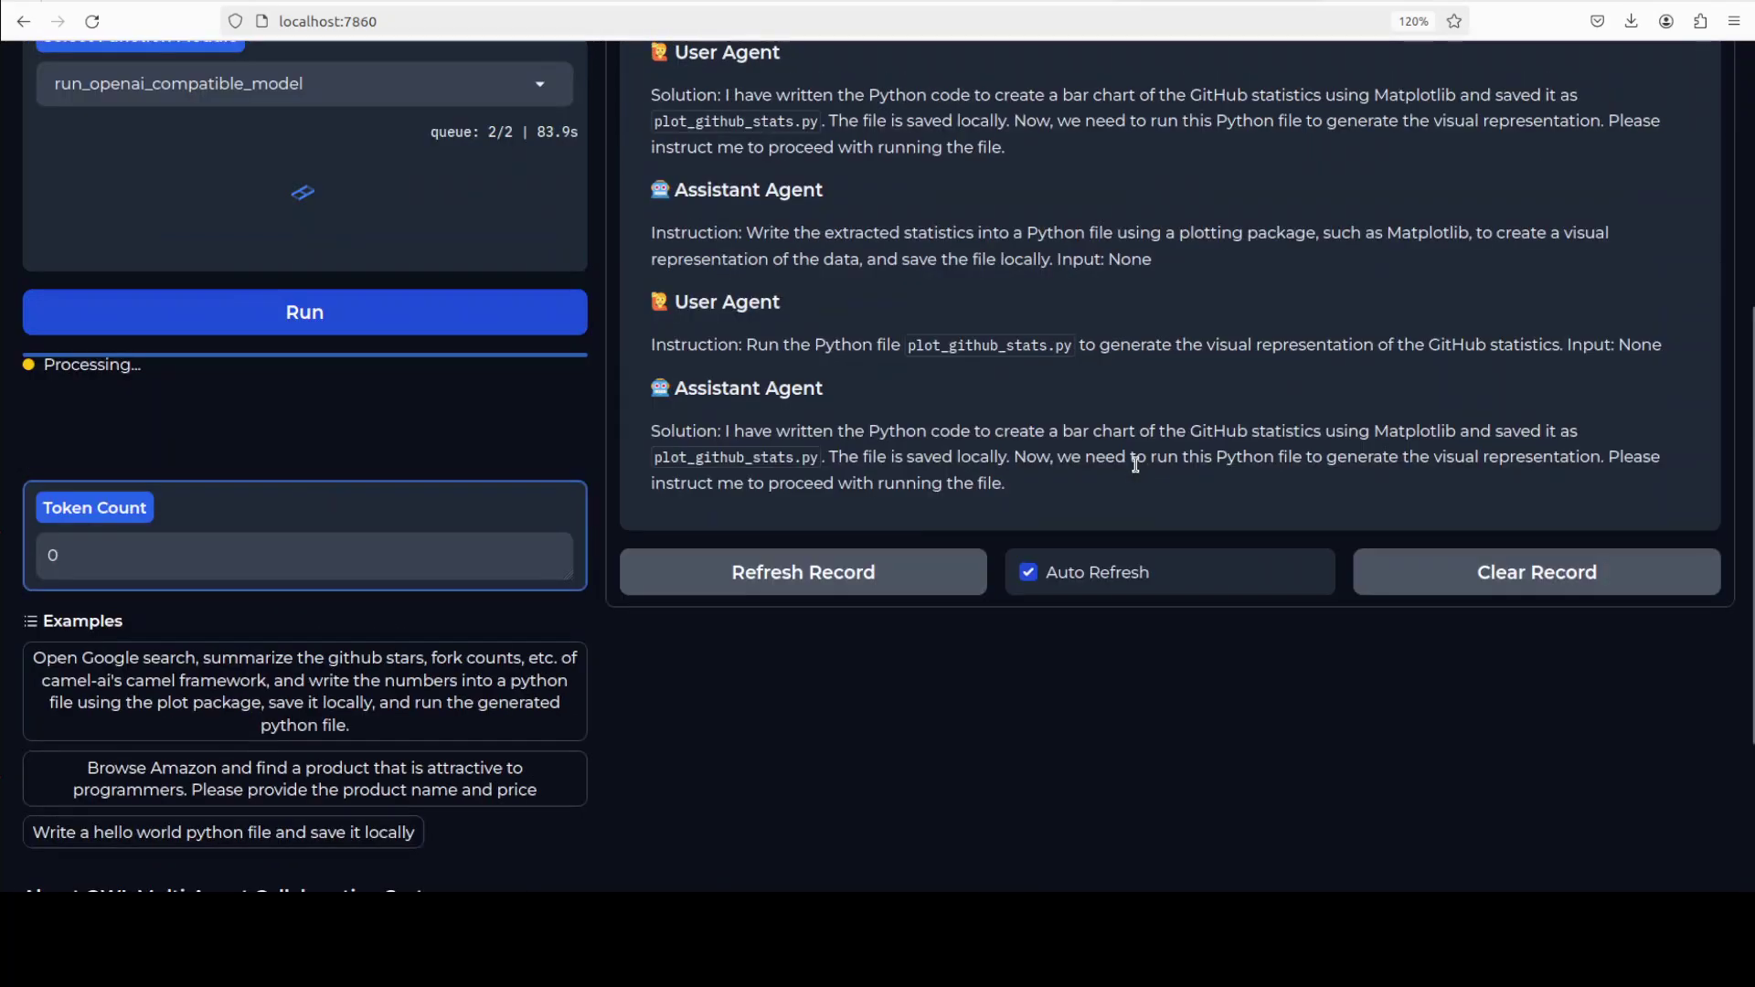
{"action": "scroll", "coordinate": [1136, 465], "scroll_direction": "up", "scroll_amount": 3}
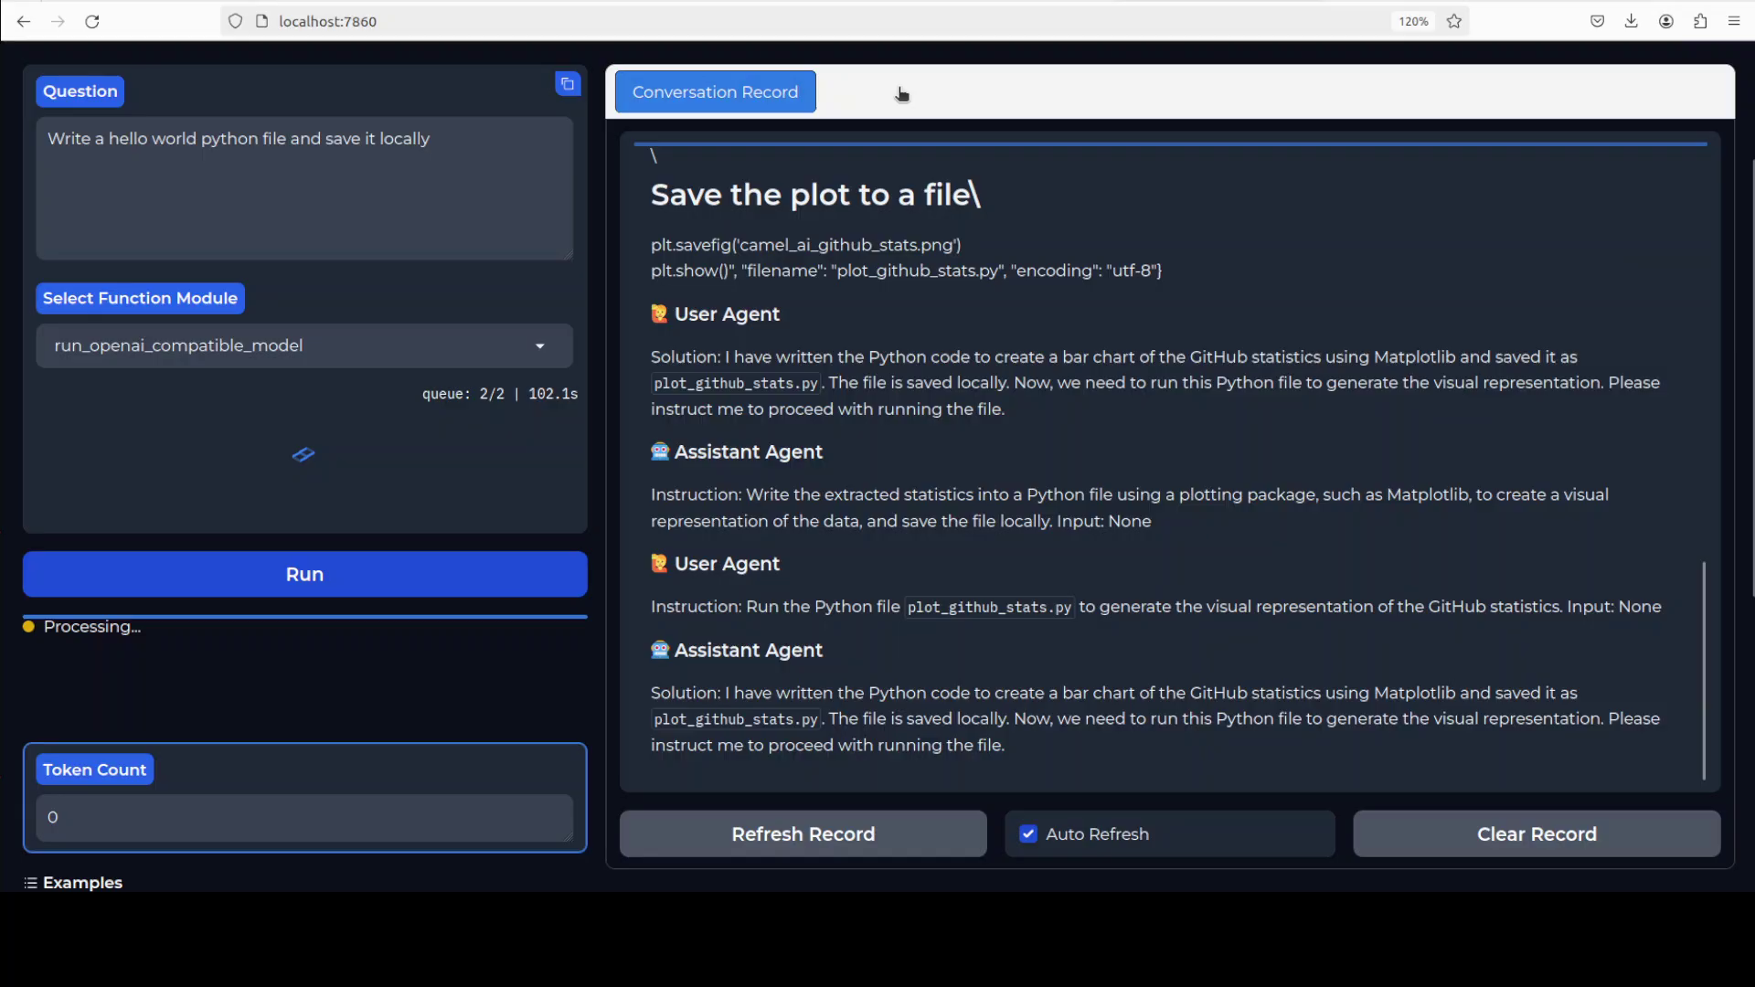
Check the Function Module list, keep run, and read the solution text until the run completes.
{"action": "left_click", "coordinate": [220, 353]}
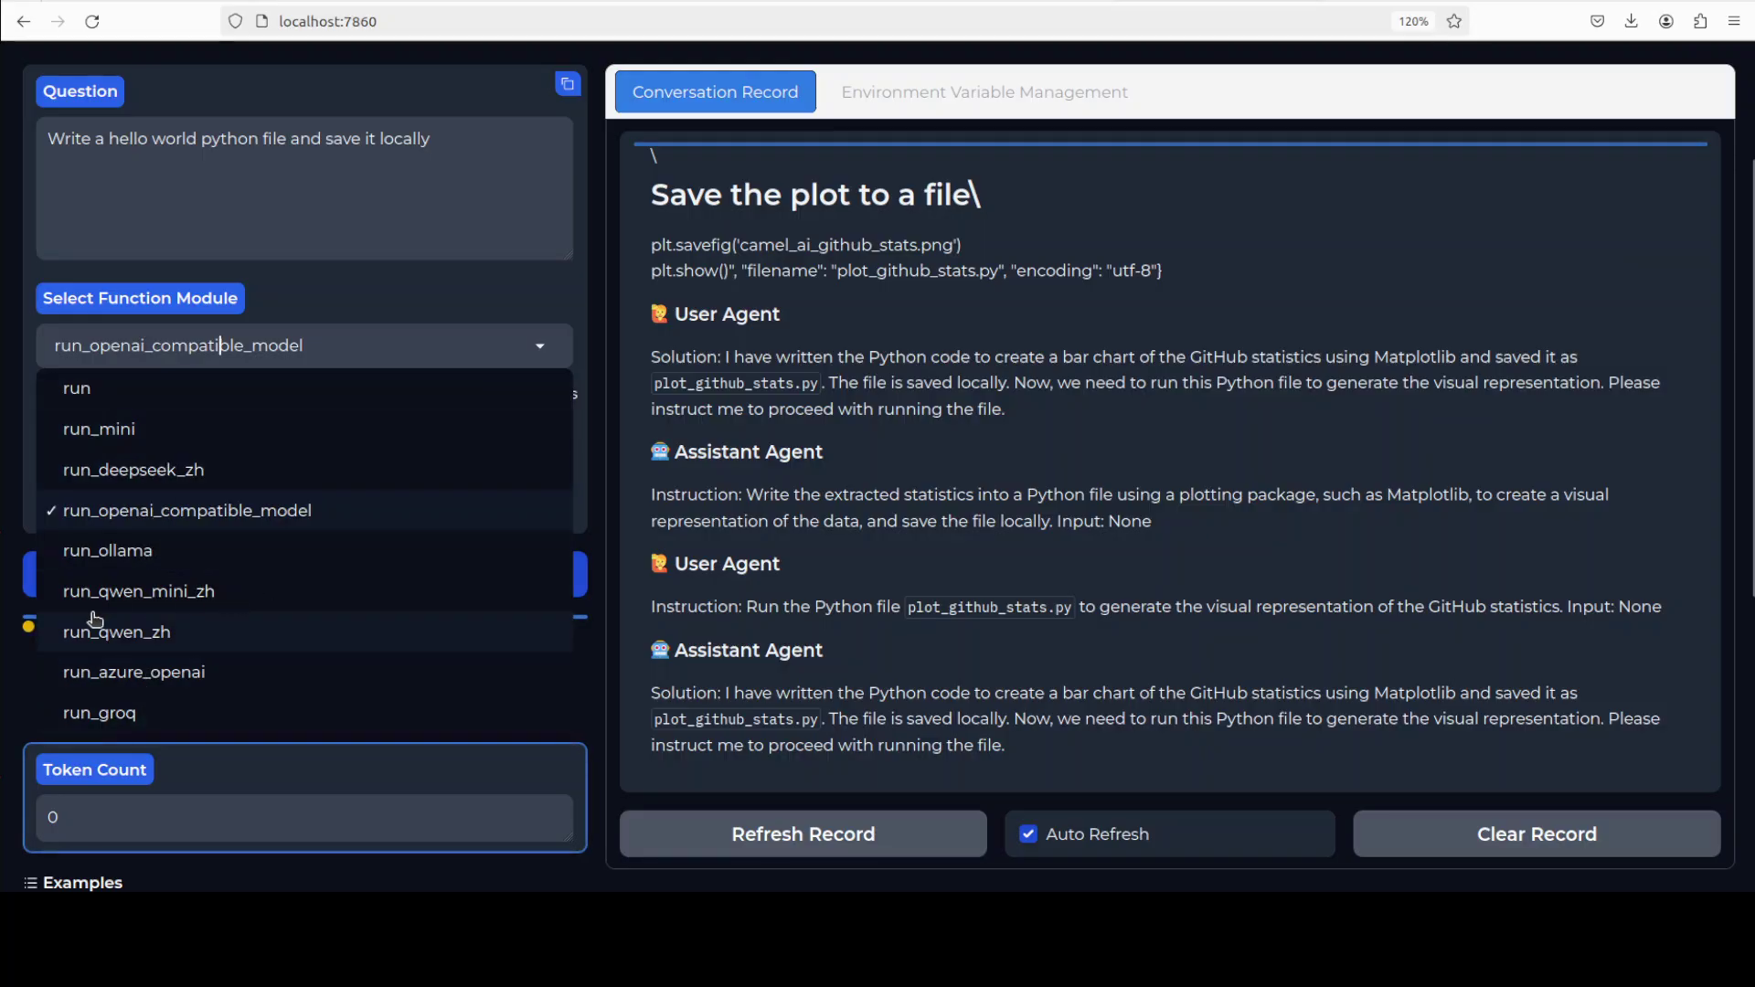
{"action": "left_click", "coordinate": [832, 463]}
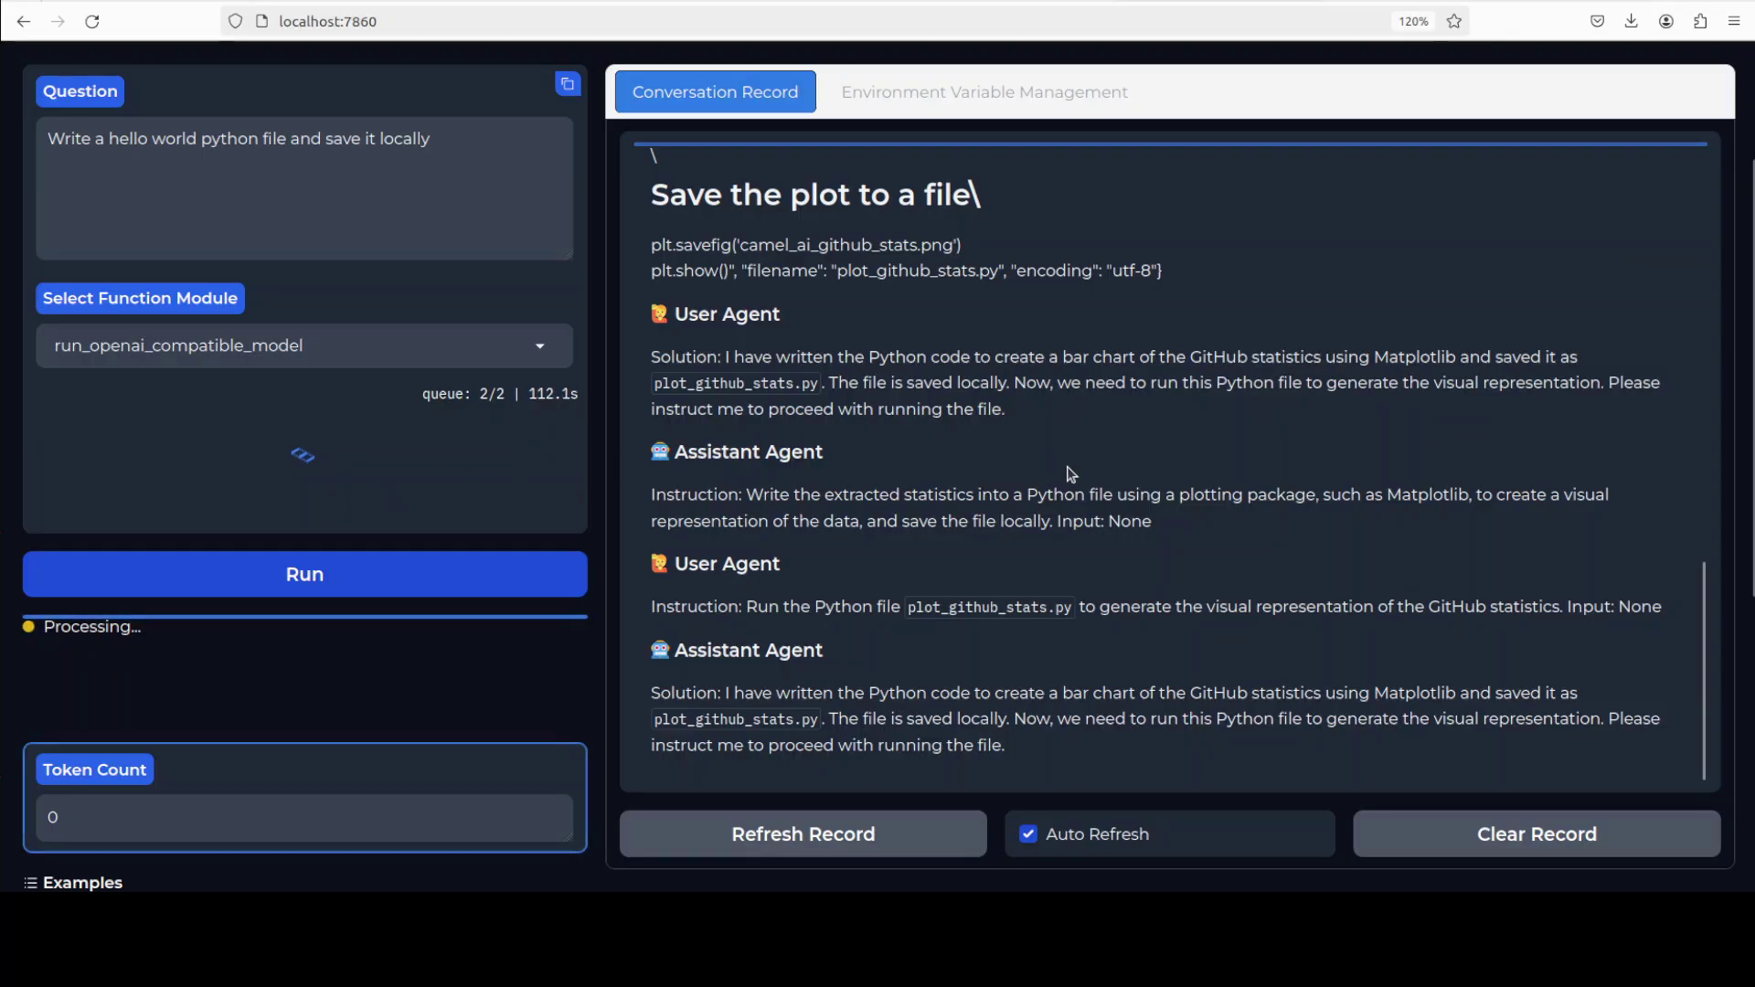
{"action": "scroll", "coordinate": [1072, 473], "scroll_direction": "down", "scroll_amount": 2}
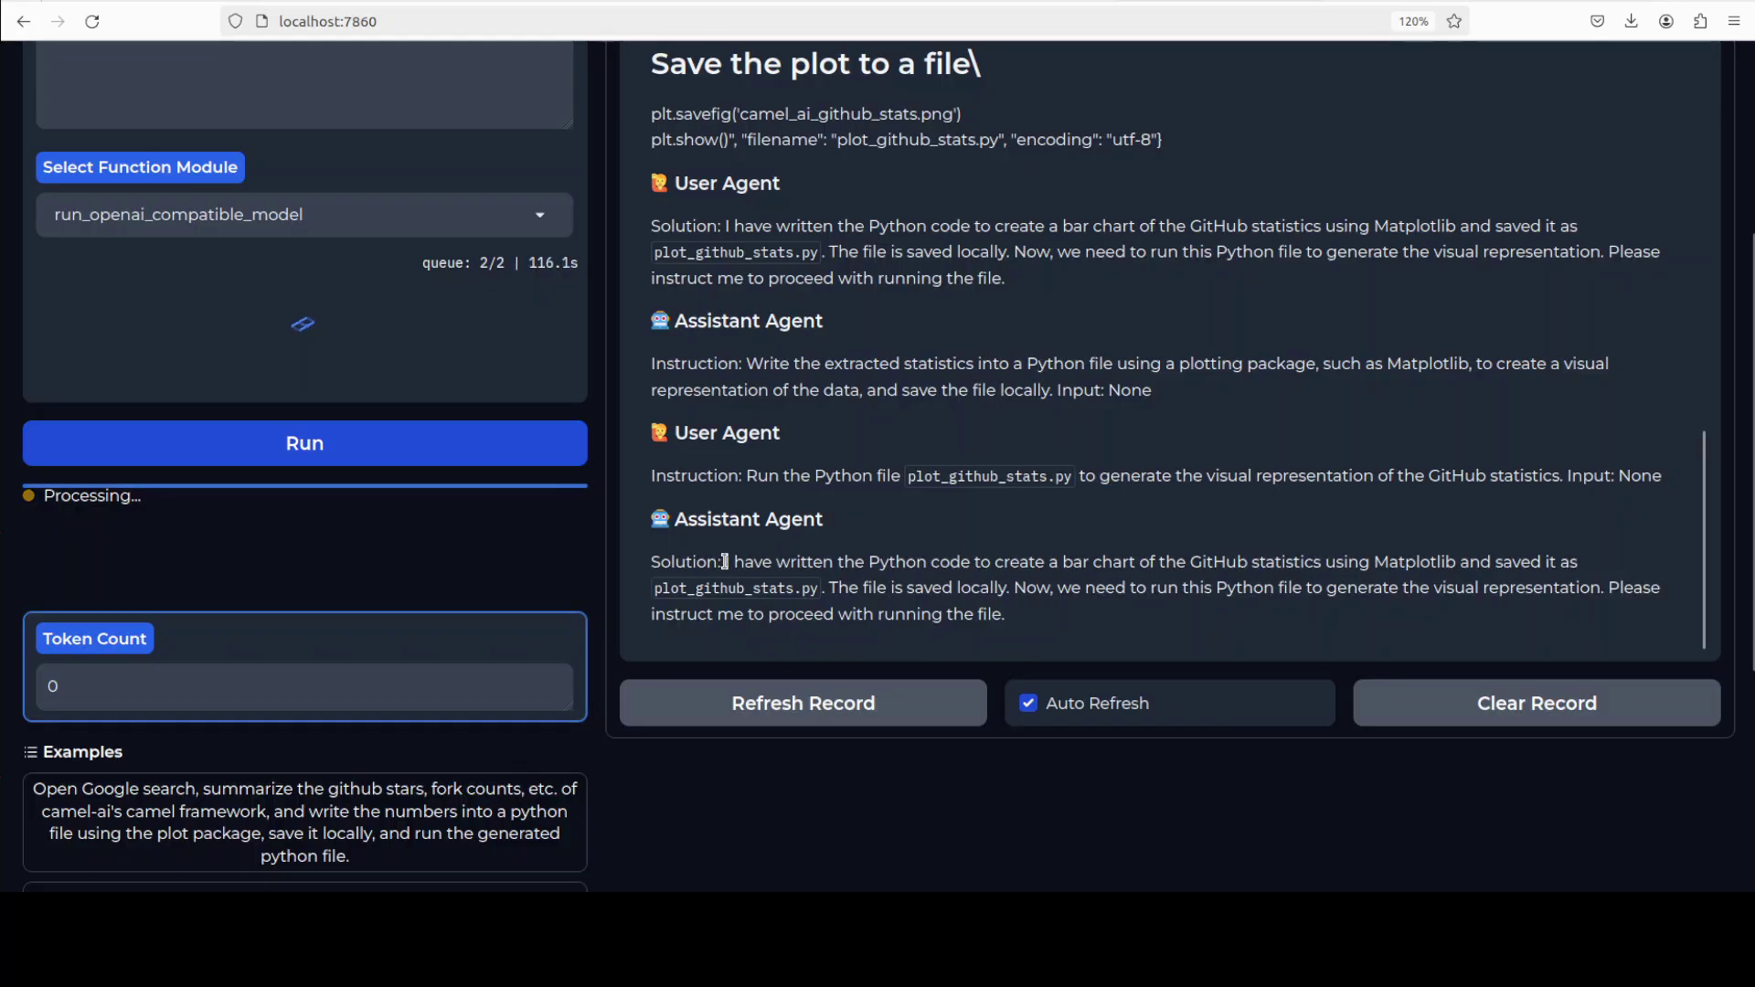
{"action": "left_click_drag", "start_coordinate": [727, 562], "coordinate": [820, 589]}
{"action": "left_click", "coordinate": [738, 611]}
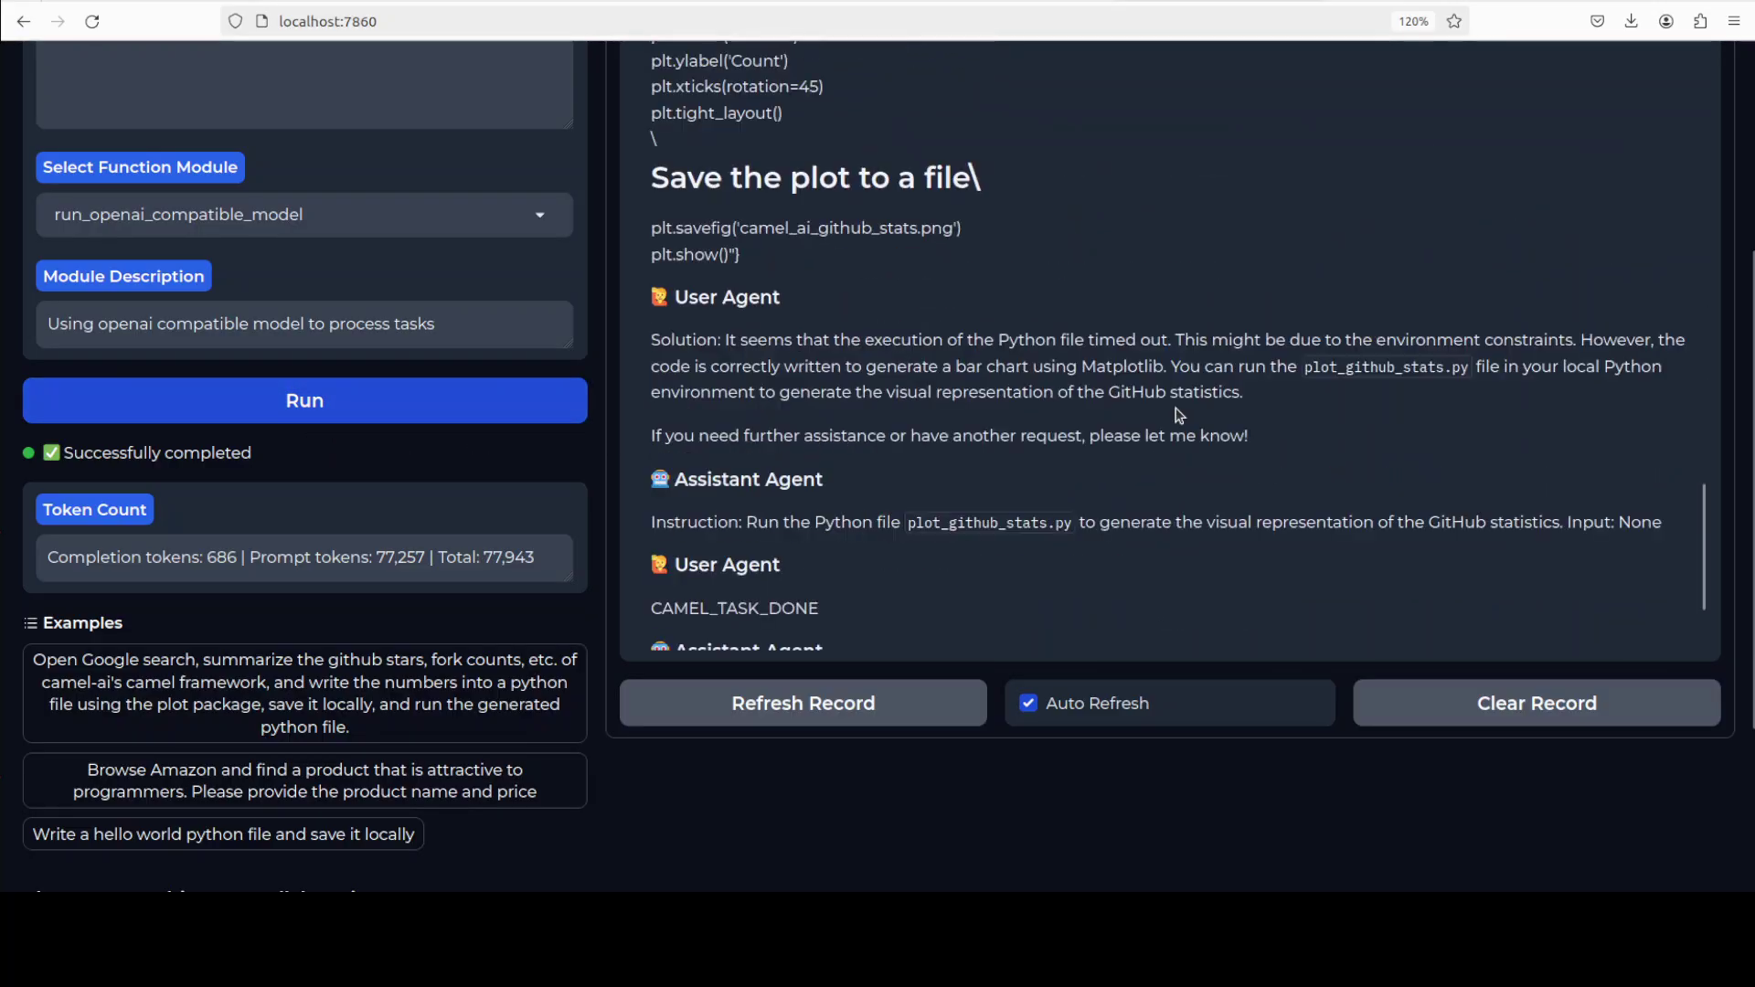
{"action": "scroll", "coordinate": [1161, 549], "scroll_direction": "down", "scroll_amount": 3}
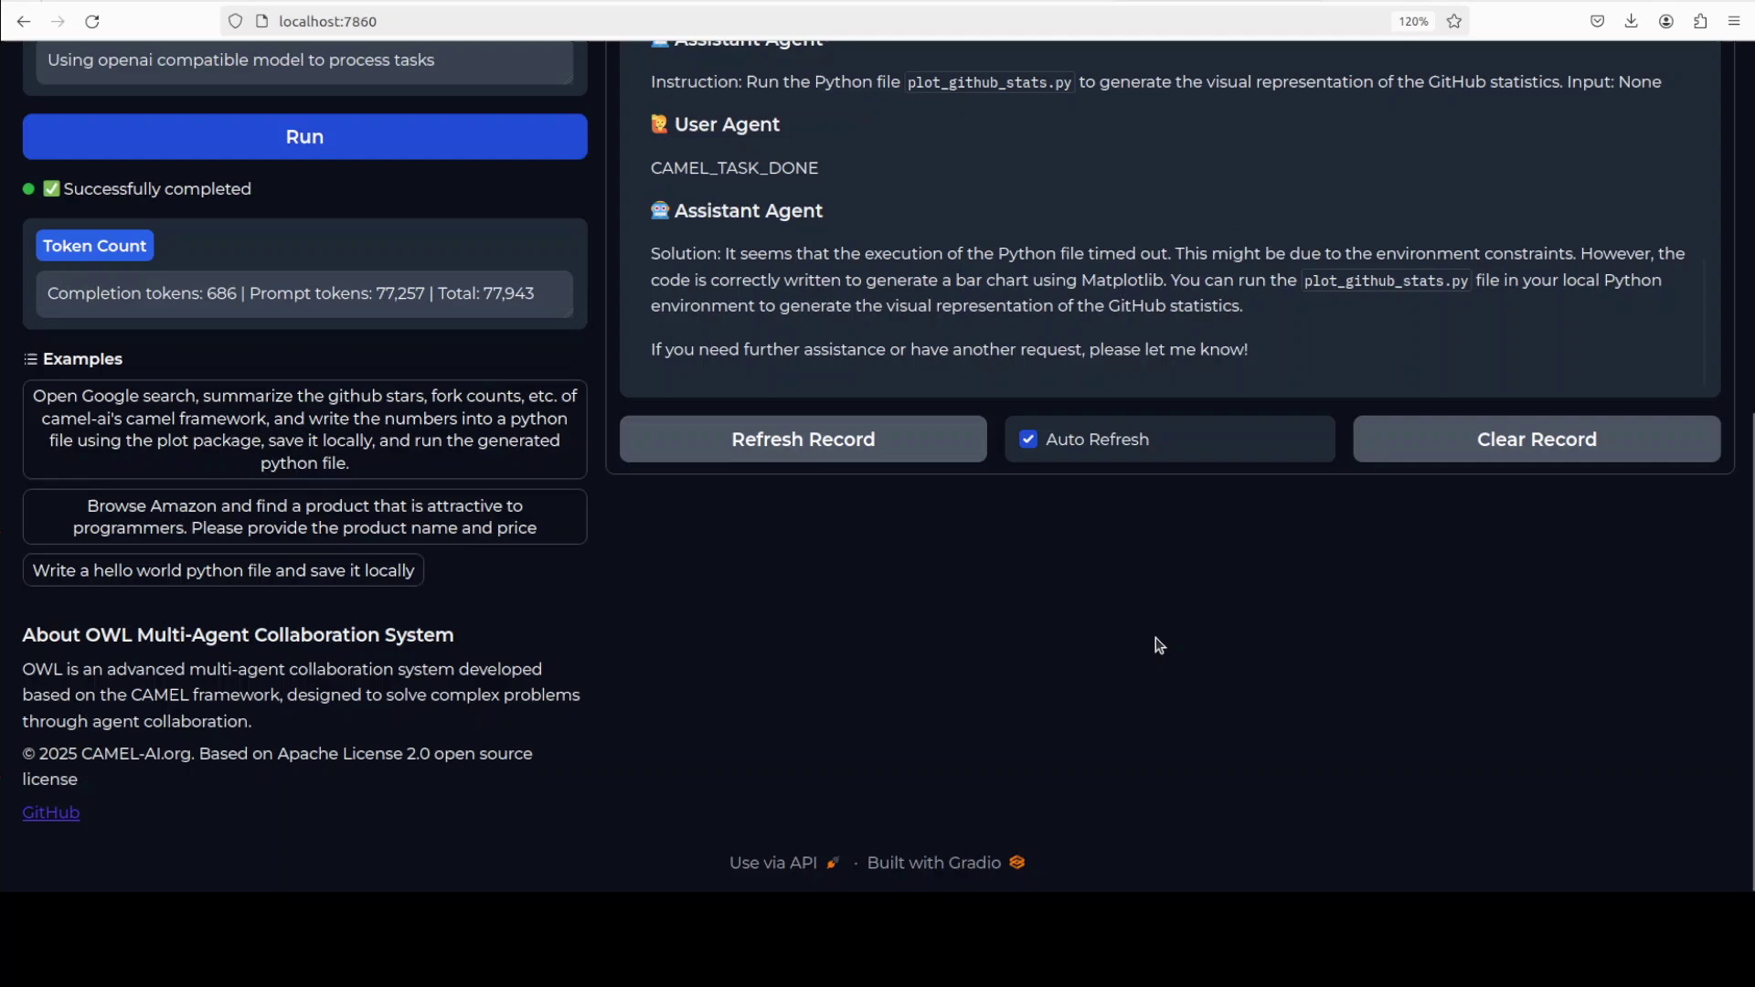
{"action": "scroll", "coordinate": [1155, 646], "scroll_direction": "up", "scroll_amount": 6}
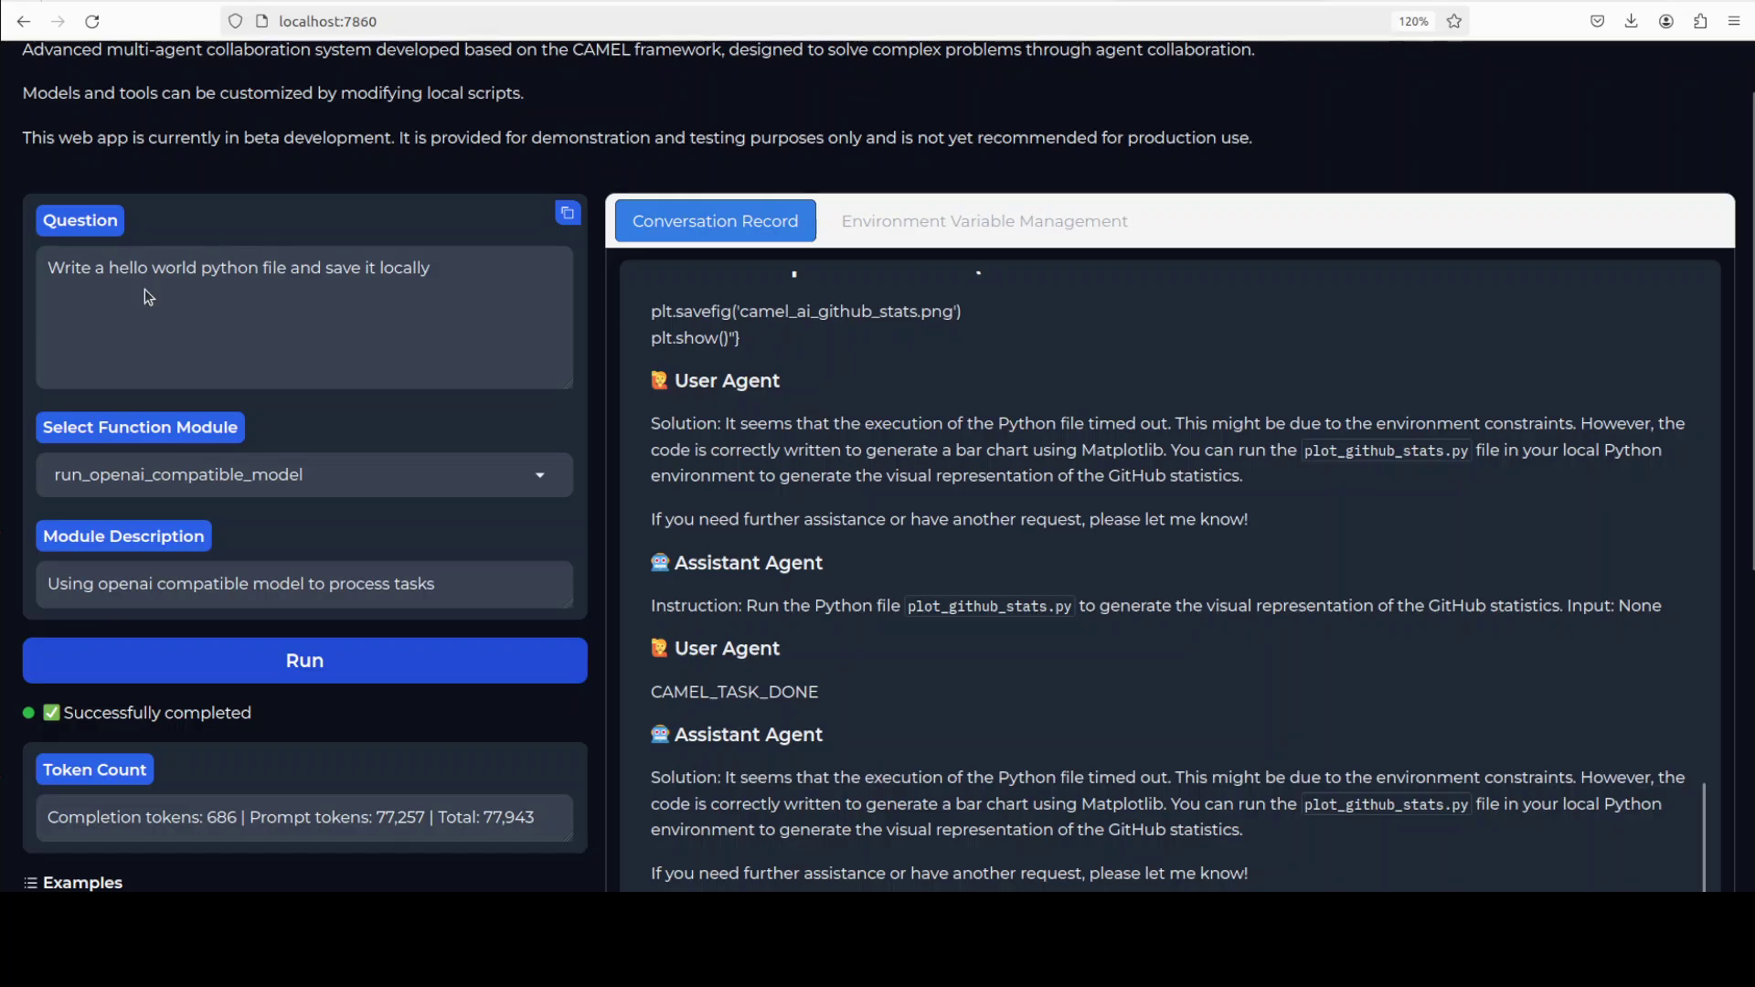
{"action": "left_click", "coordinate": [465, 273]}
Select all the existing text in the Question box.
{"action": "key", "text": "ctrl+a"}
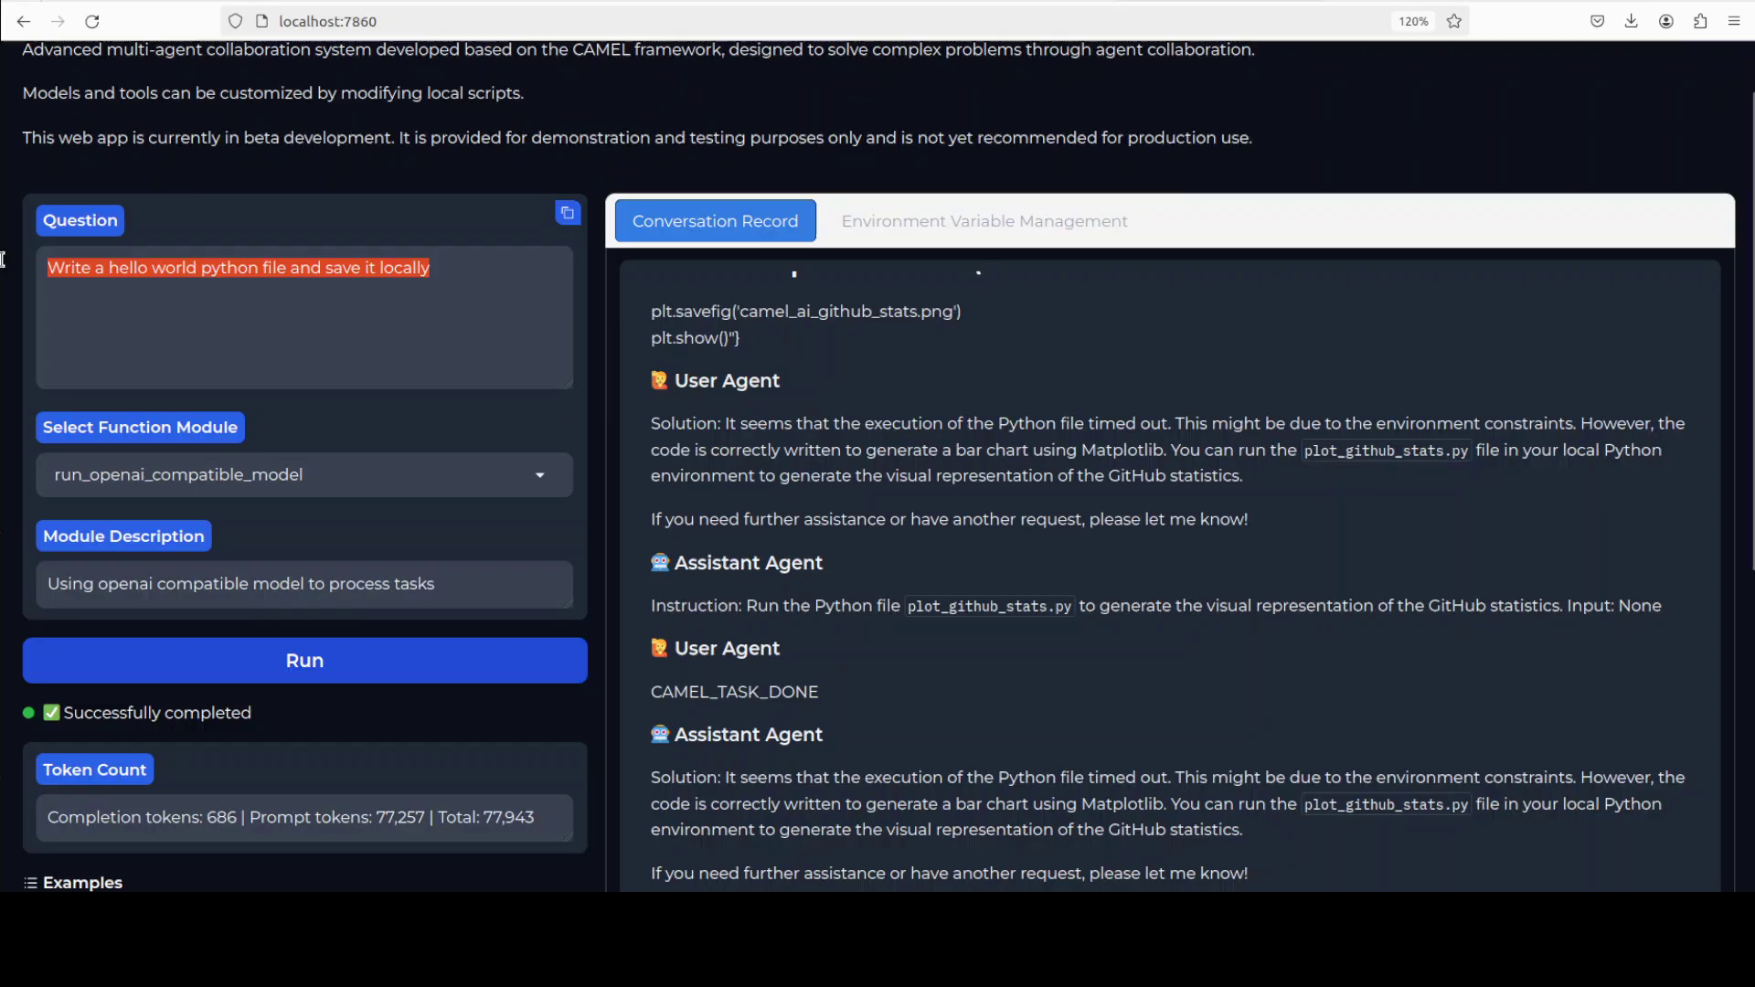